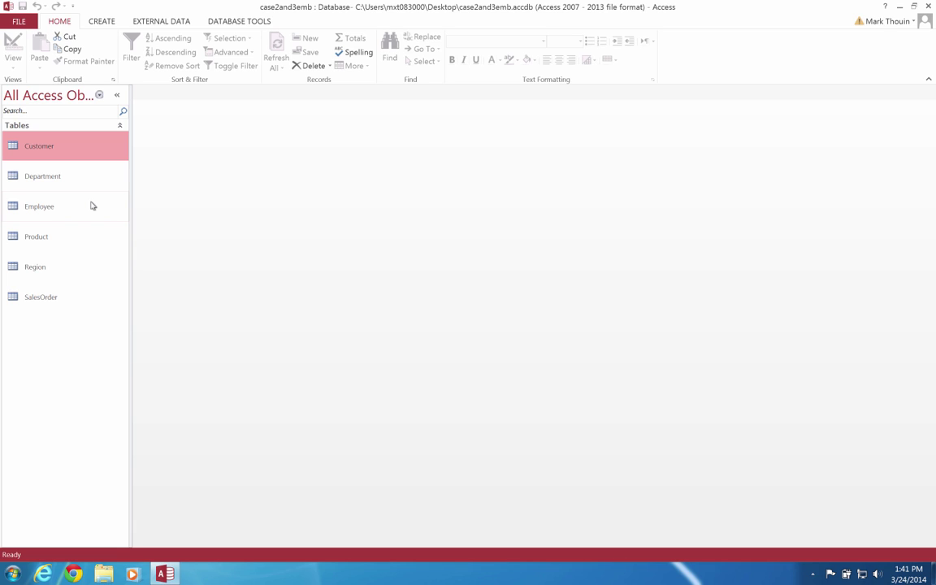
Create a new query in Design view with the Employee table, and enlarge its field list and the design grid
left_click(104, 23)
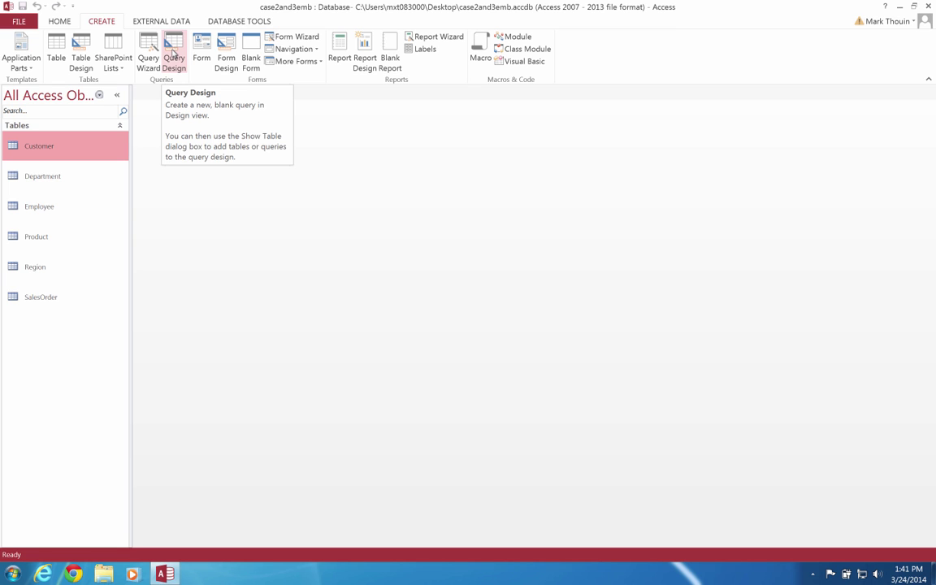
left_click(173, 54)
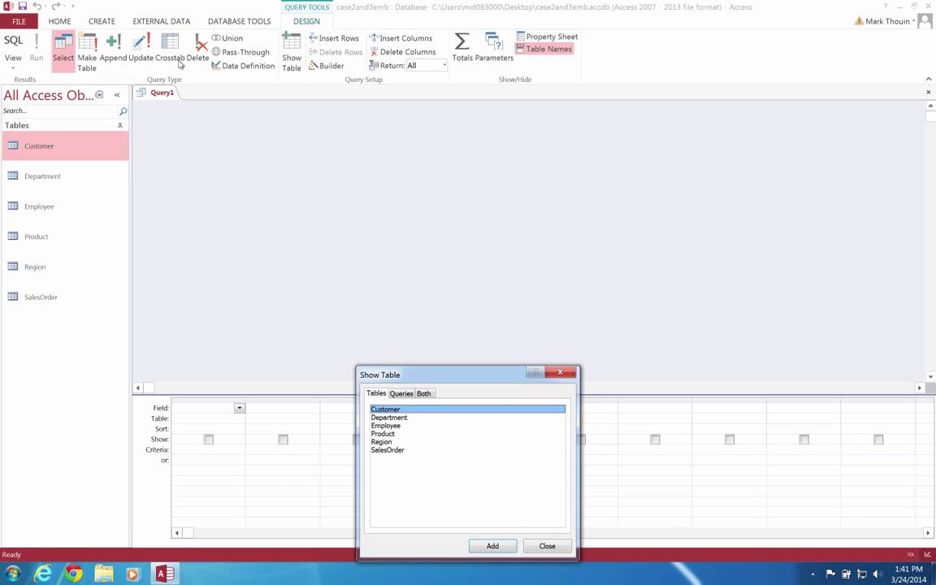
left_click_drag(439, 376, 422, 84)
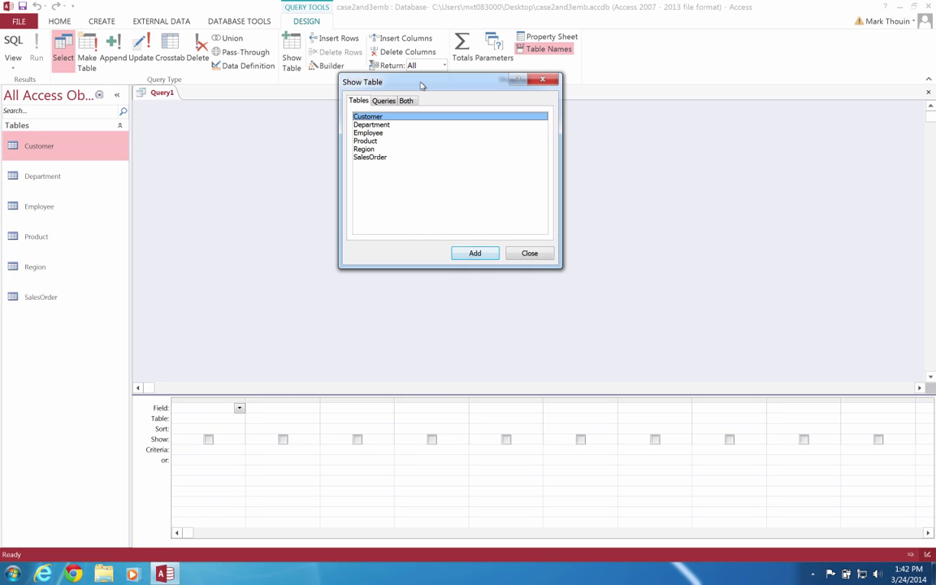
left_click(382, 134)
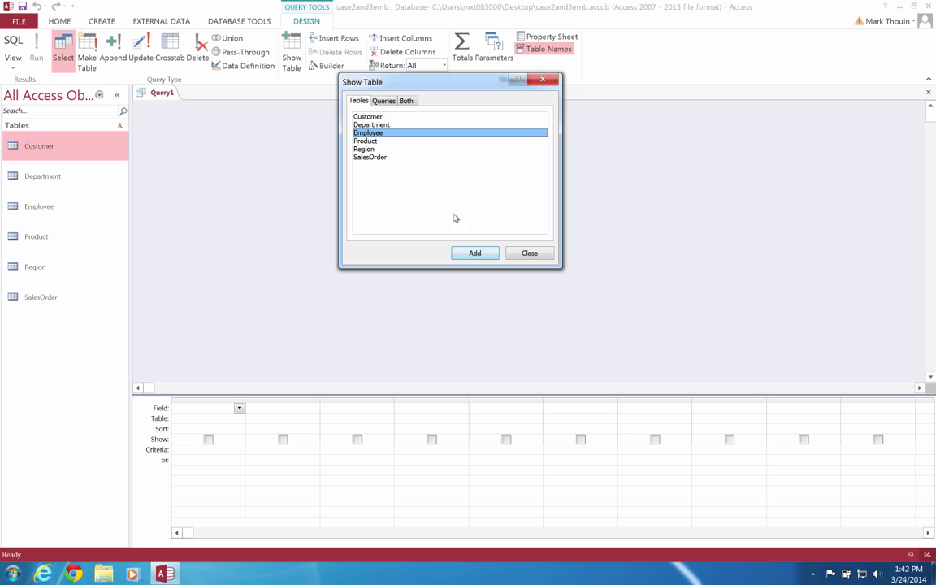
left_click(464, 257)
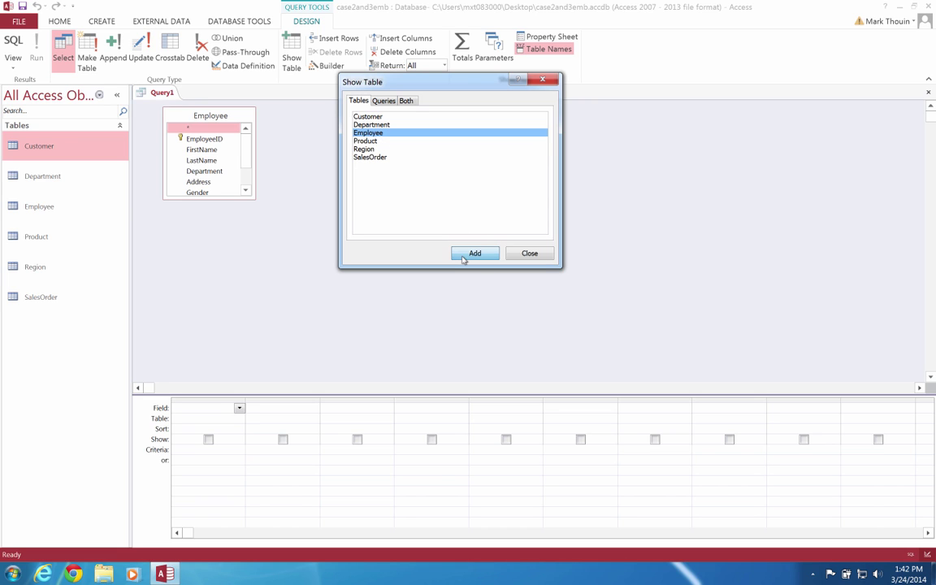
left_click(530, 254)
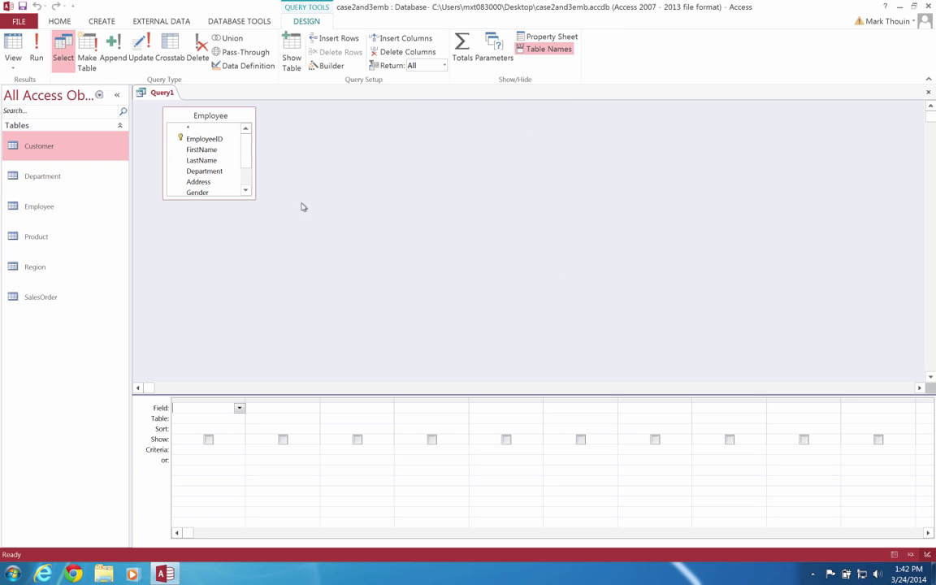
left_click_drag(252, 199, 306, 256)
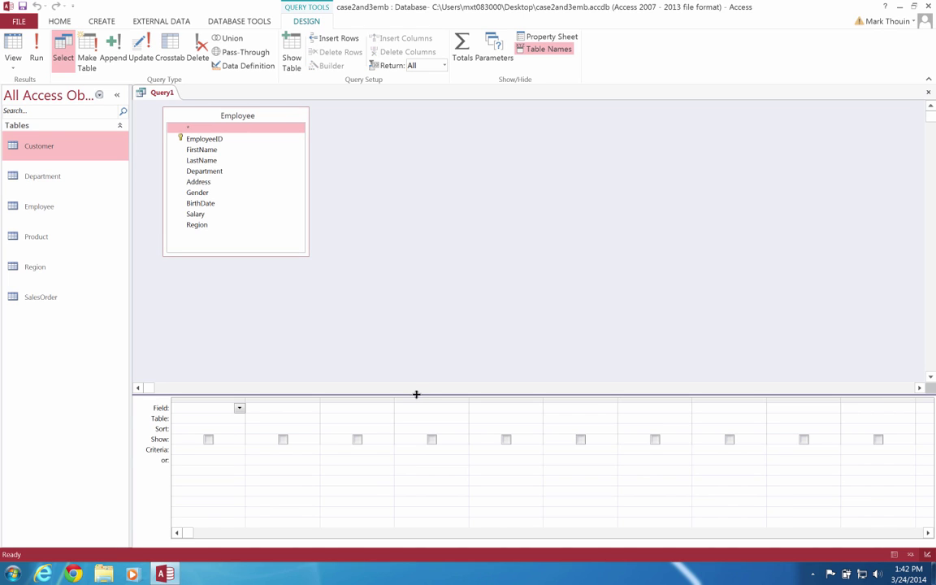
left_click_drag(416, 394, 422, 351)
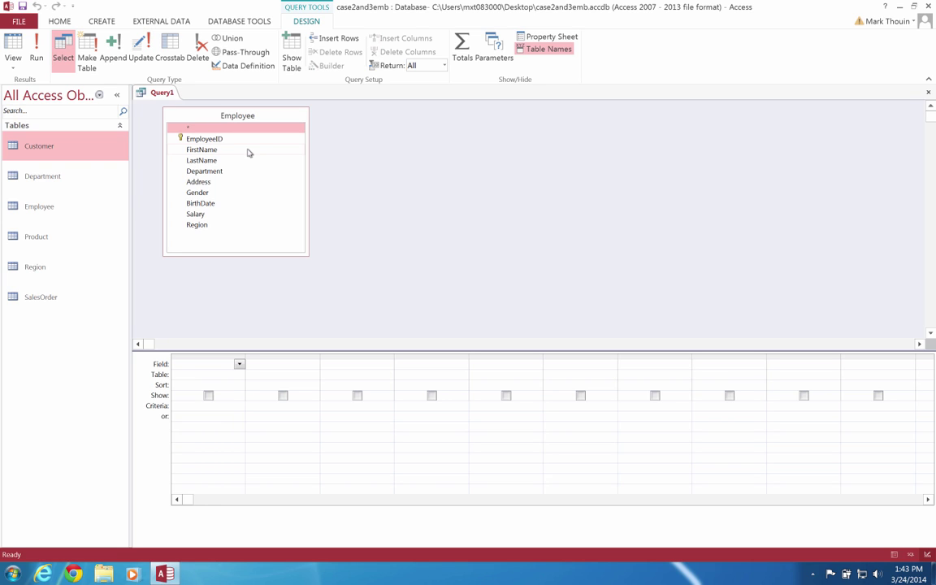
Switch to the Pearson eText in Chrome to read the Query 1 requirements, return to Access and postpone the Parallels Desktop update
key("super+Tab")
key("super+Tab")
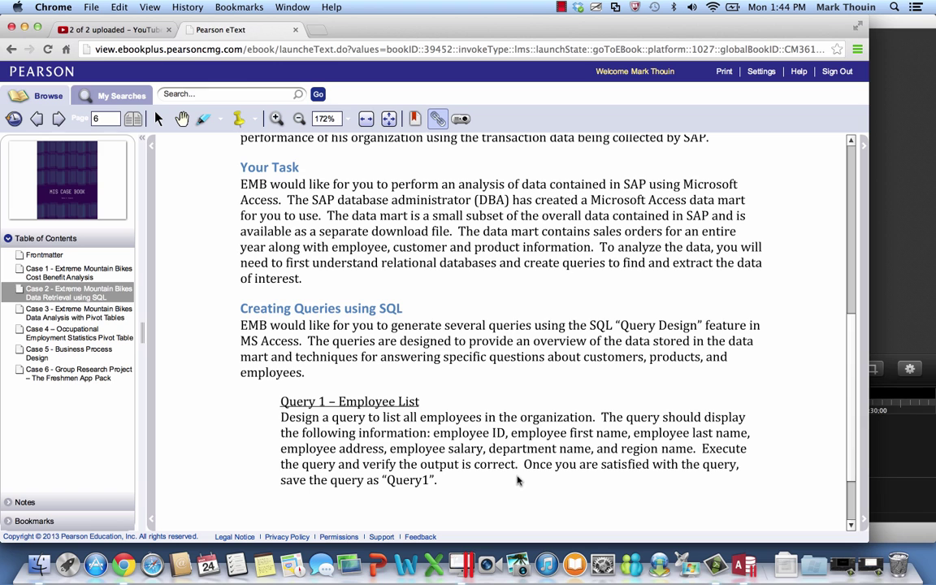
key("super+Tab")
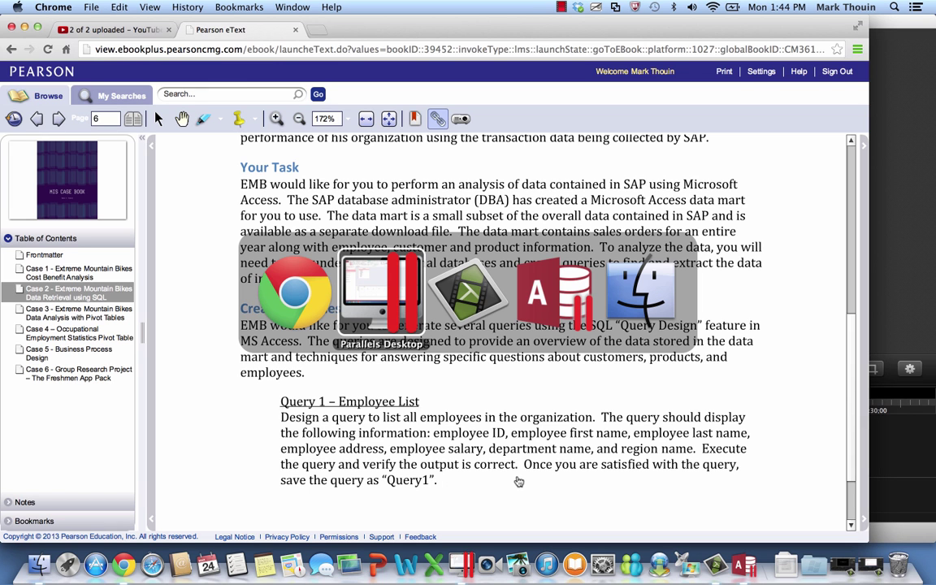
key("super+Tab")
key("super+Tab")
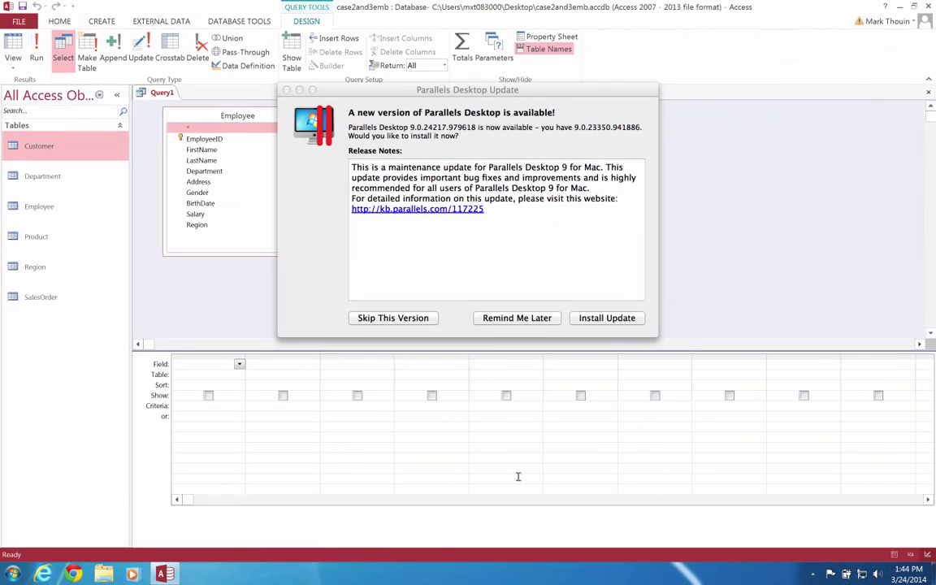
left_click(517, 319)
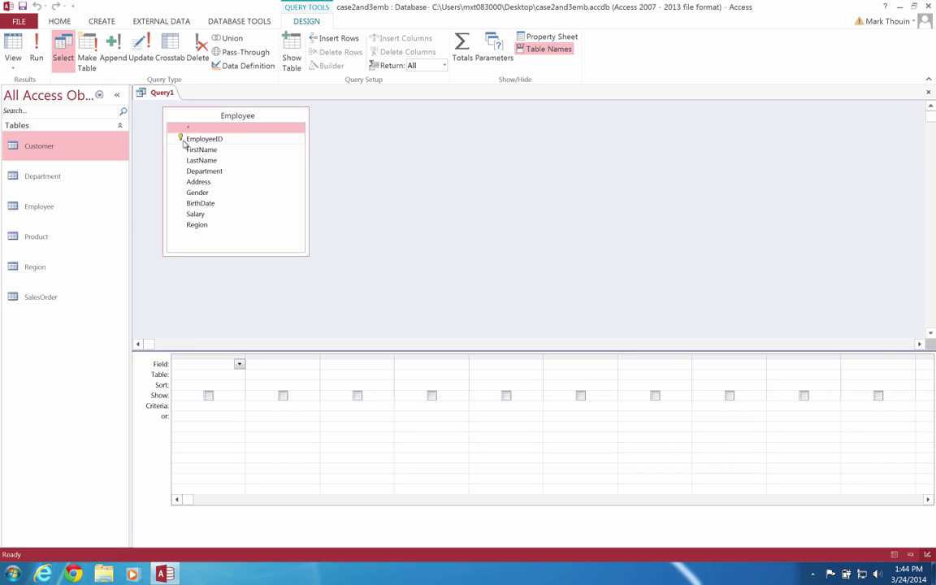
Add the EmployeeID, FirstName, LastName, Address, Salary, Department and Region fields of the Employee table to the query grid
double_click(228, 143)
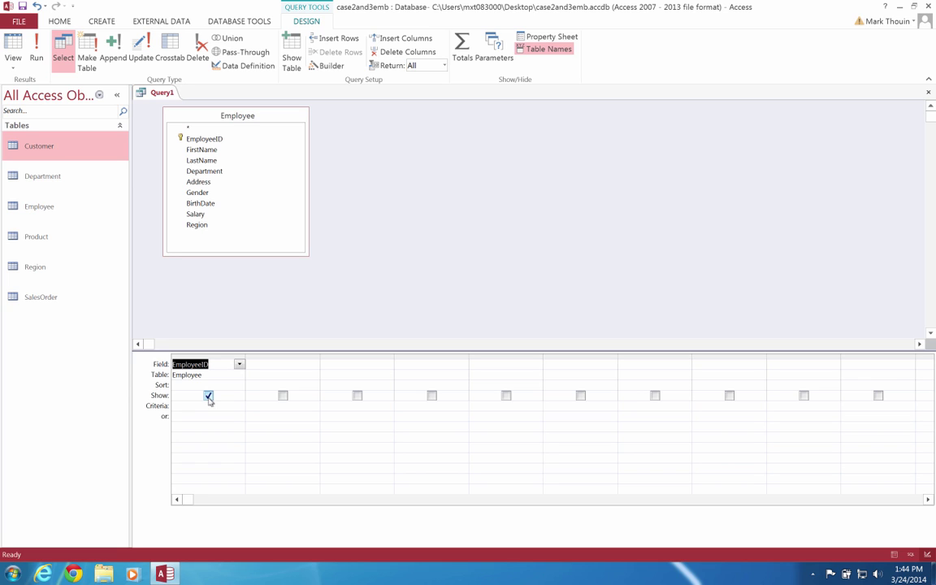
left_click(212, 150)
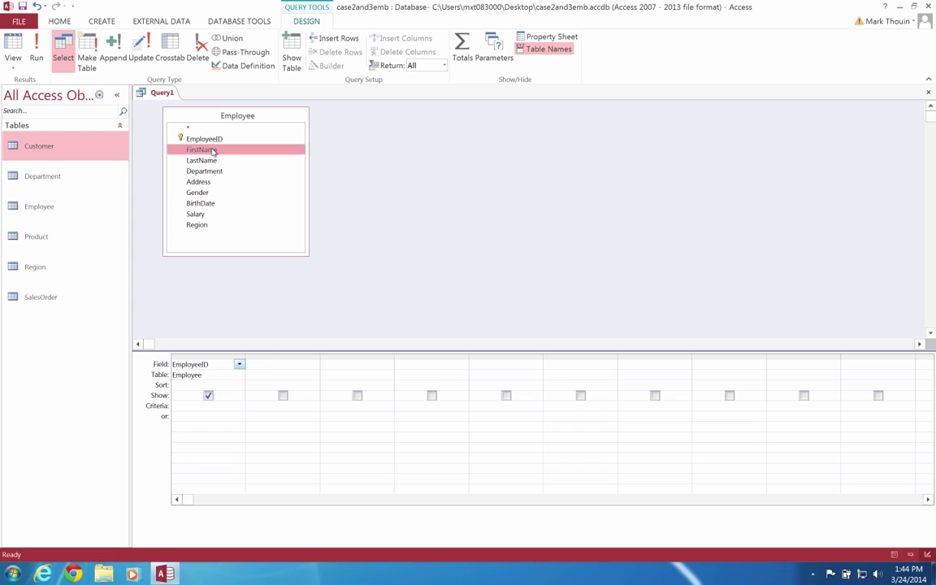
double_click(212, 150)
double_click(203, 161)
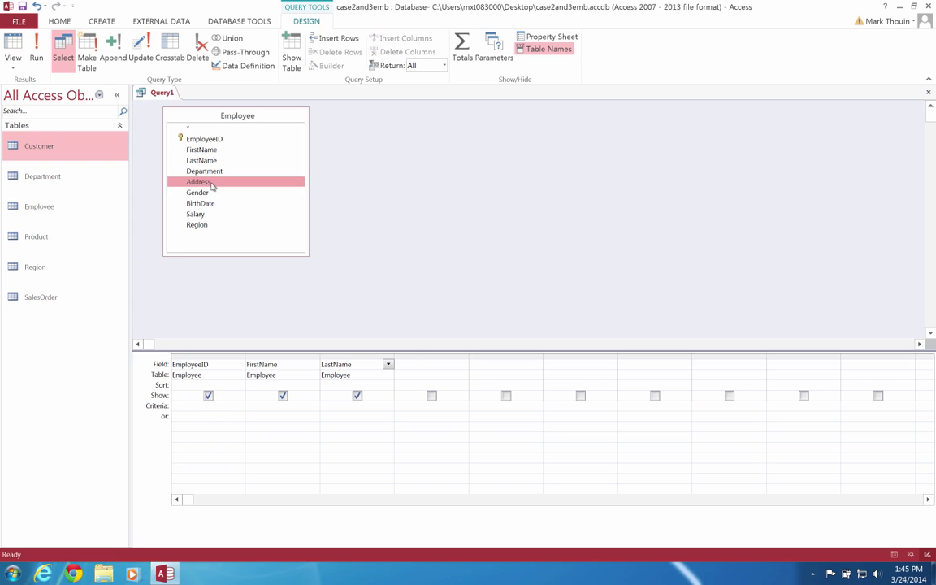
double_click(204, 183)
double_click(206, 214)
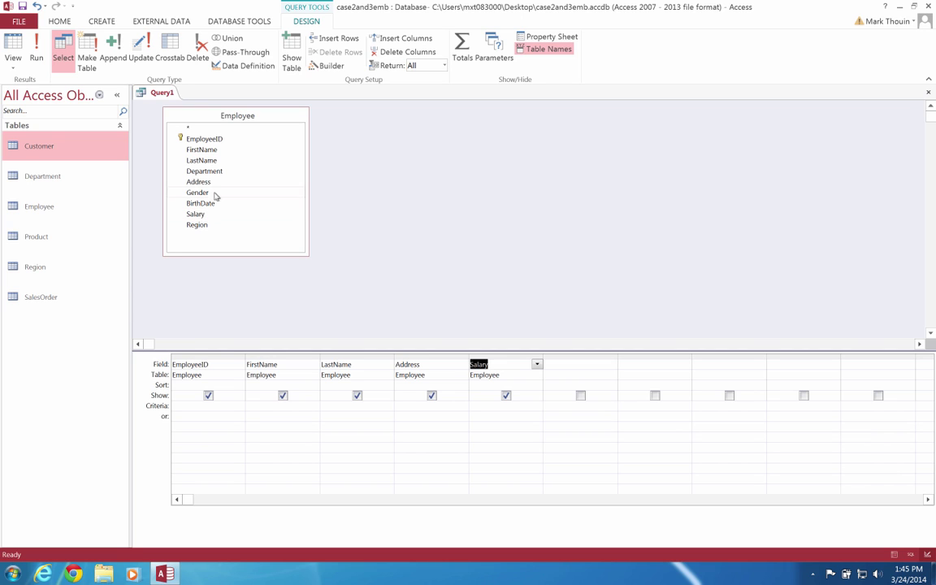
double_click(228, 171)
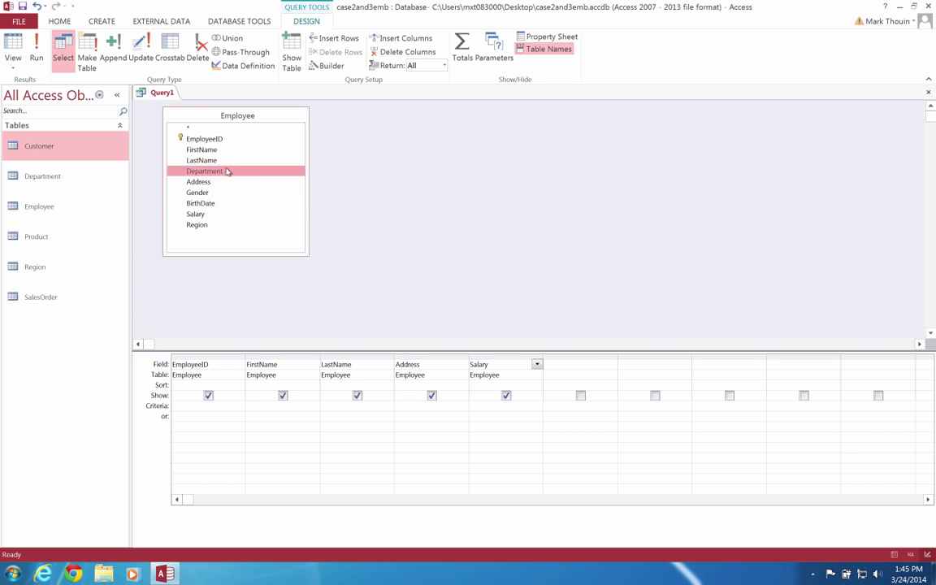
double_click(197, 225)
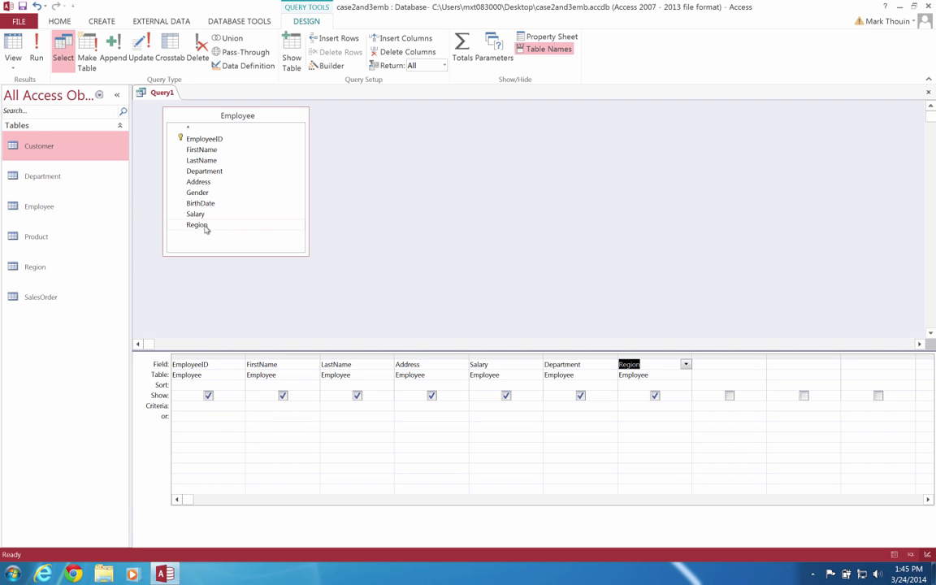
Compare the chosen fields with the Query 1 description in the Pearson eText and return to Access
key("super+Tab")
key("super+Tab")
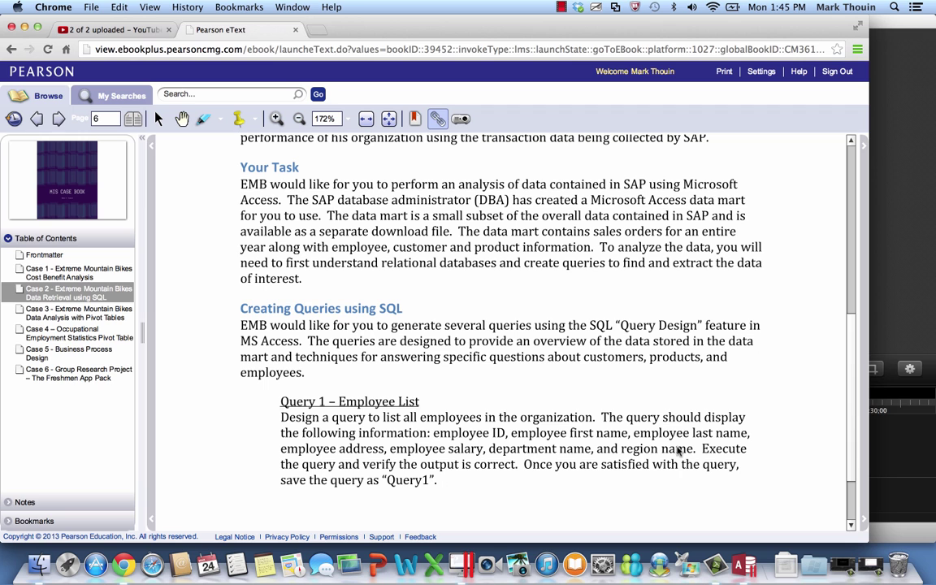
key("super+Tab")
key("super+Tab")
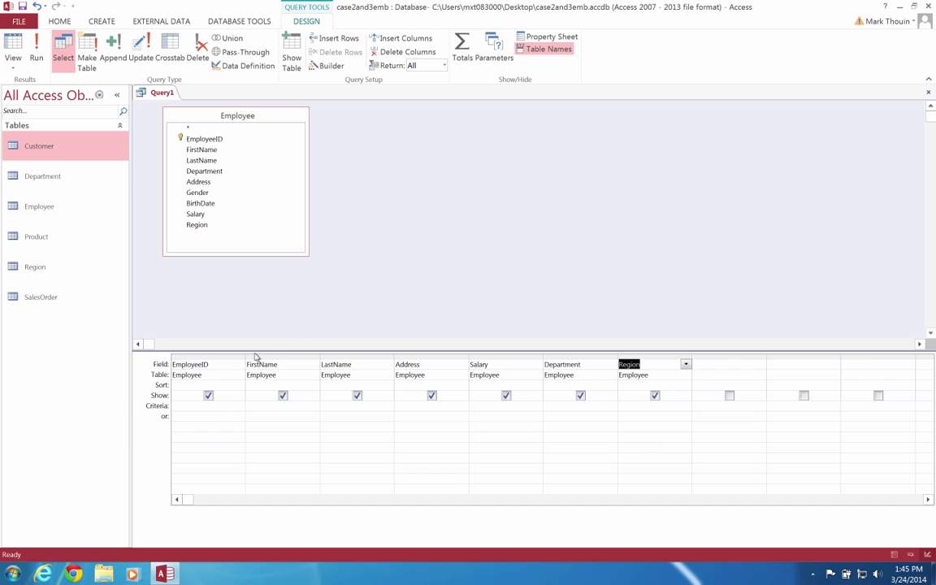
Run the query, fit the Address column to its contents to review the results, and return to Design view
left_click(37, 57)
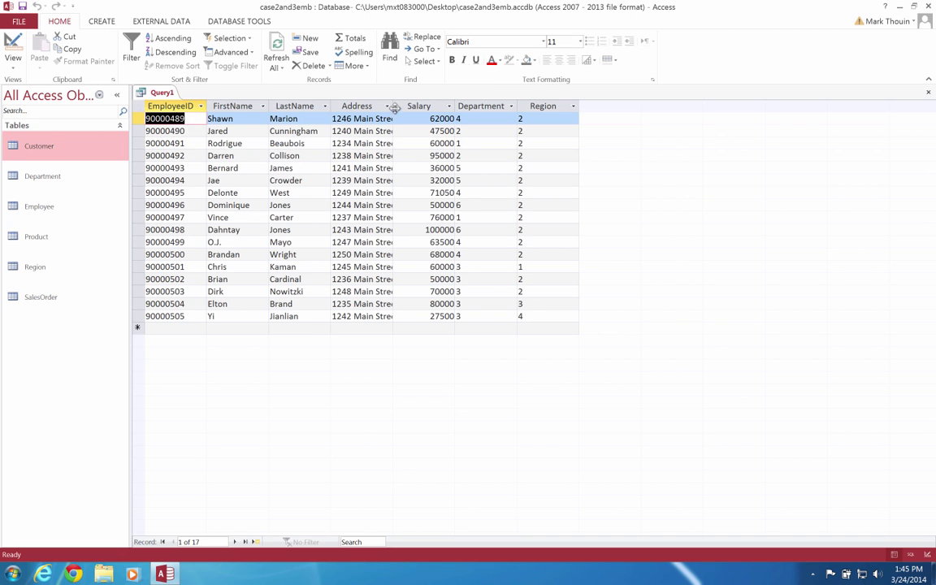
double_click(394, 108)
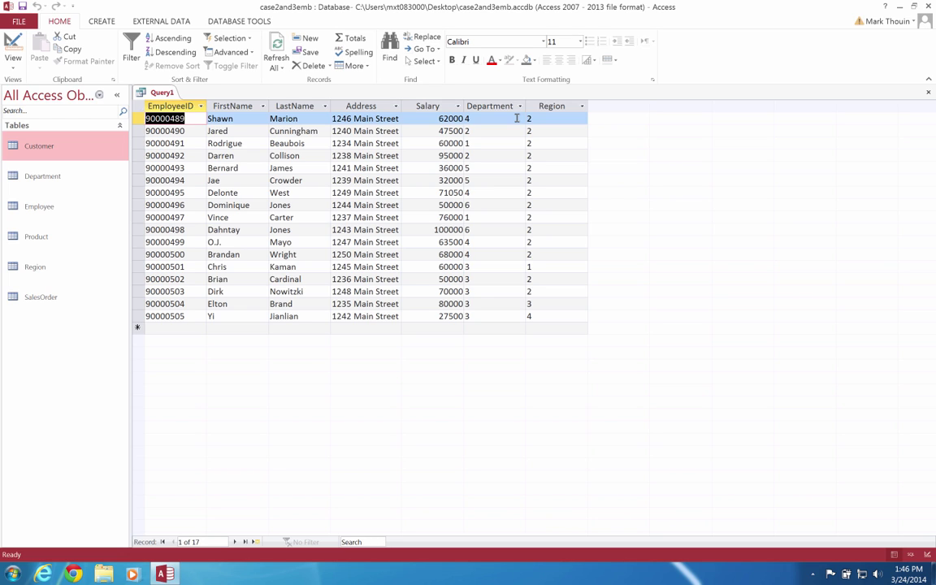
left_click(13, 45)
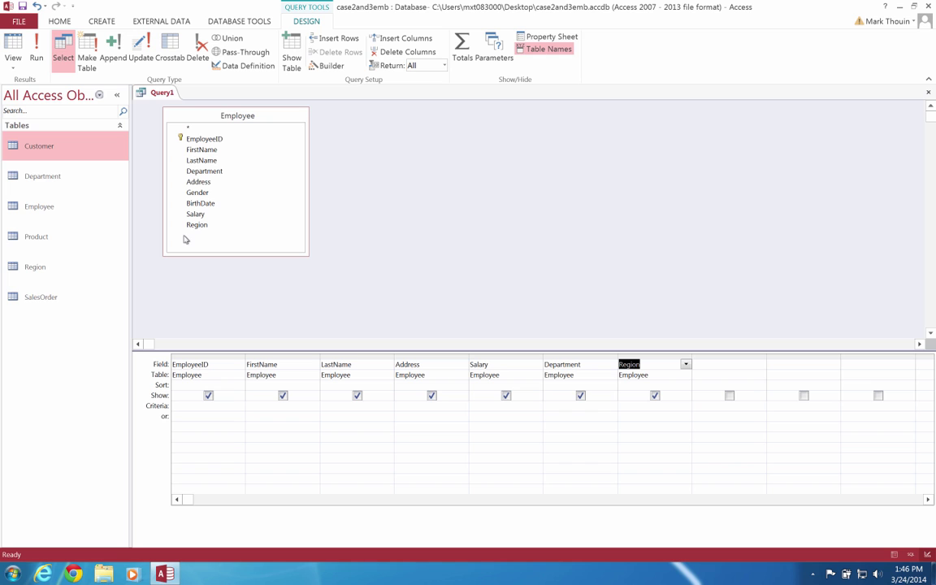
Examine how the Employee, Department and Region tables relate through their IDs, and close them without saving layout changes
double_click(50, 214)
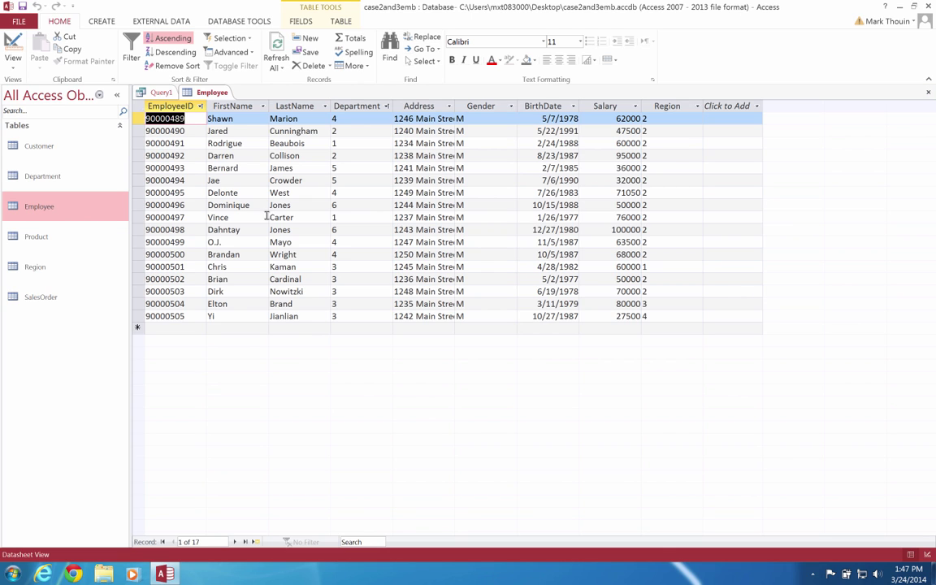
double_click(48, 179)
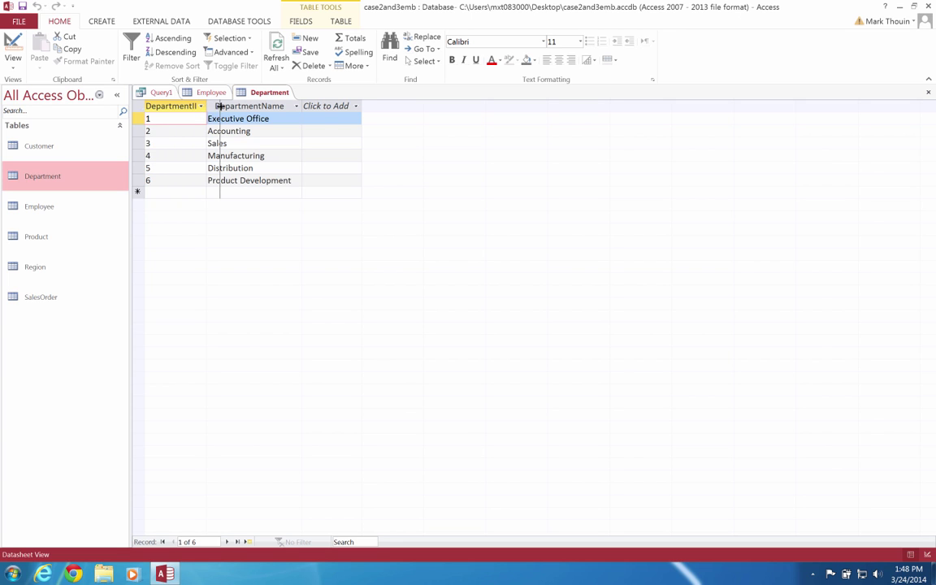
left_click_drag(207, 107, 264, 107)
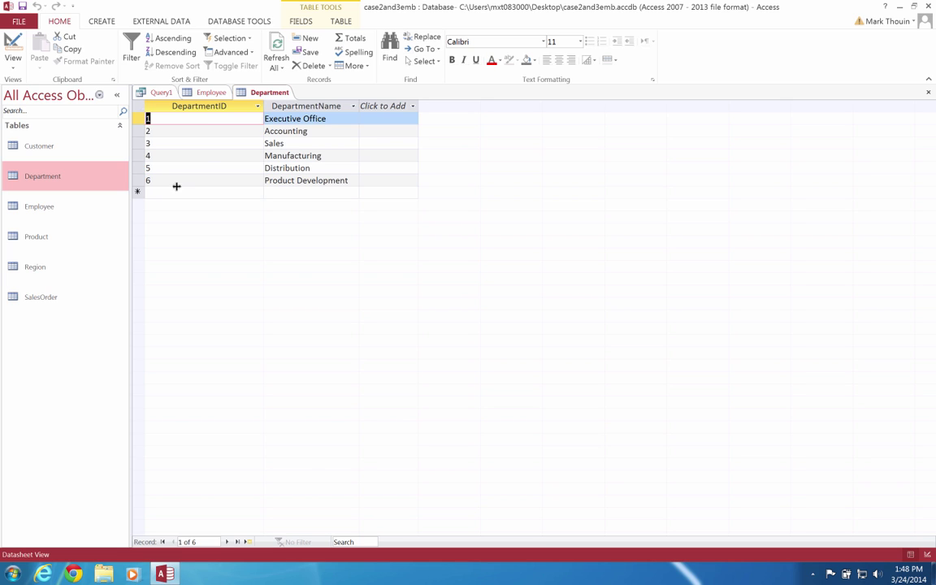
double_click(38, 272)
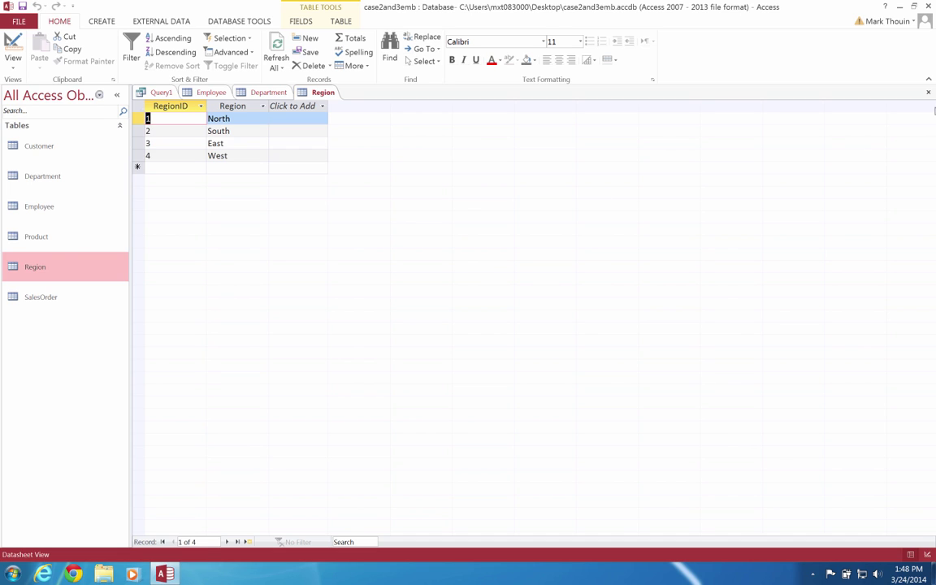
left_click(928, 92)
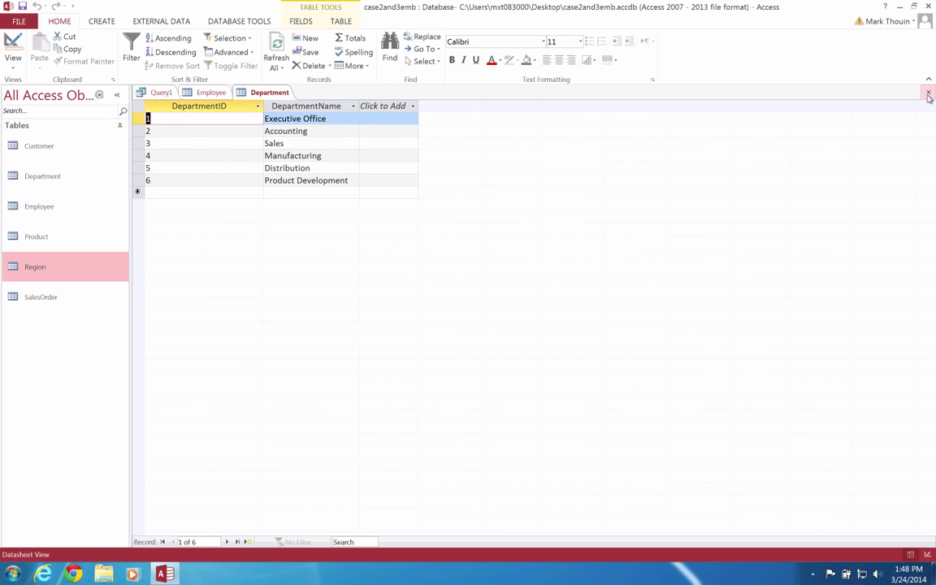
left_click(929, 94)
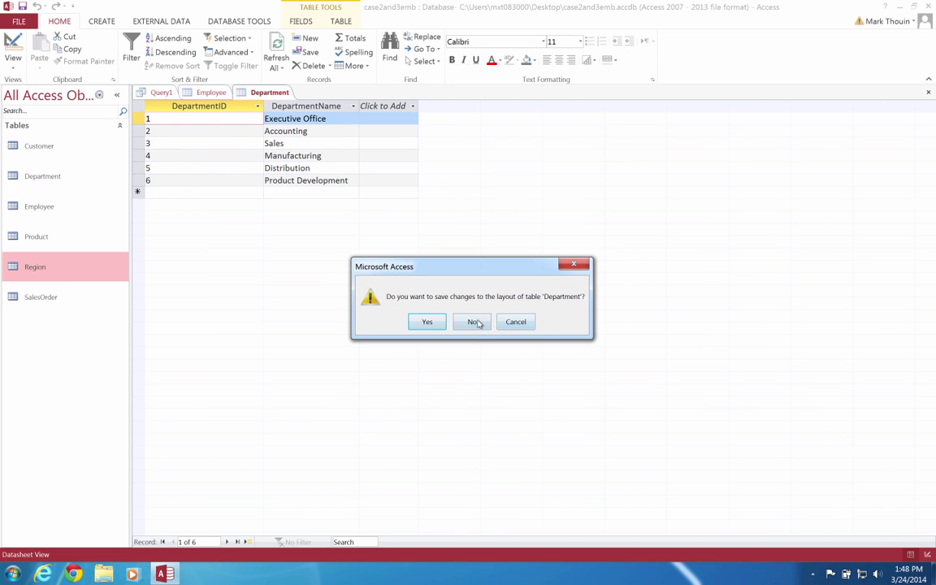
left_click(477, 323)
left_click(928, 94)
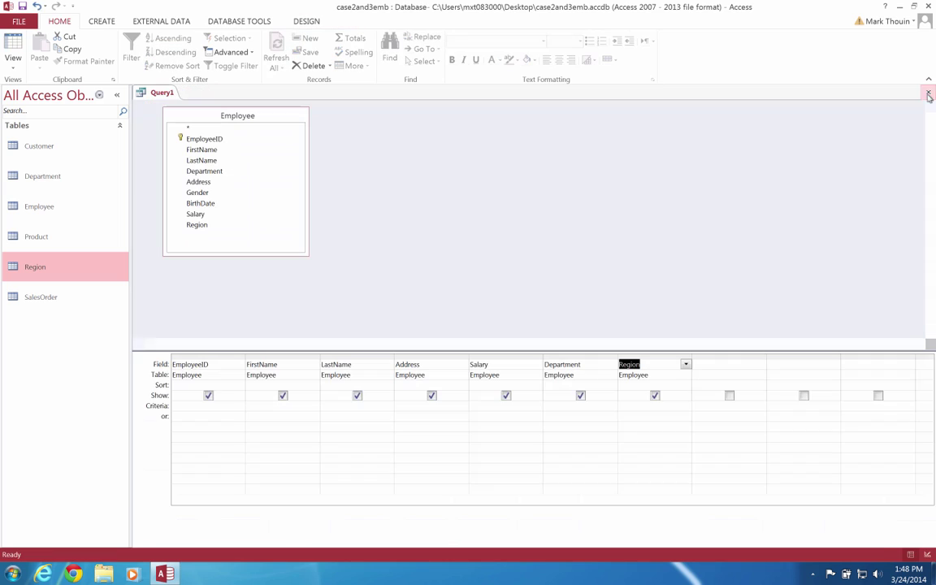
Add the Department and Region tables to the query design alongside Employee
left_click(416, 234)
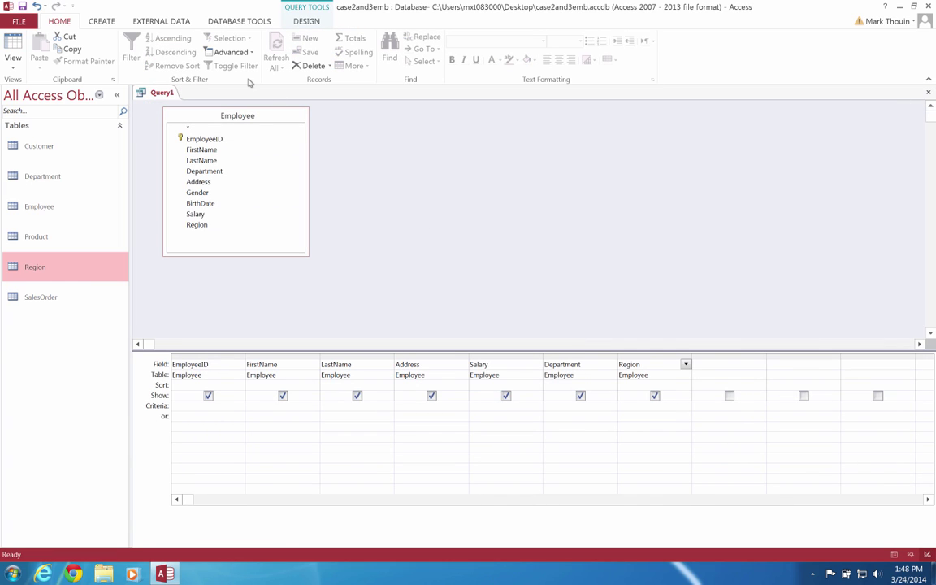
left_click(307, 22)
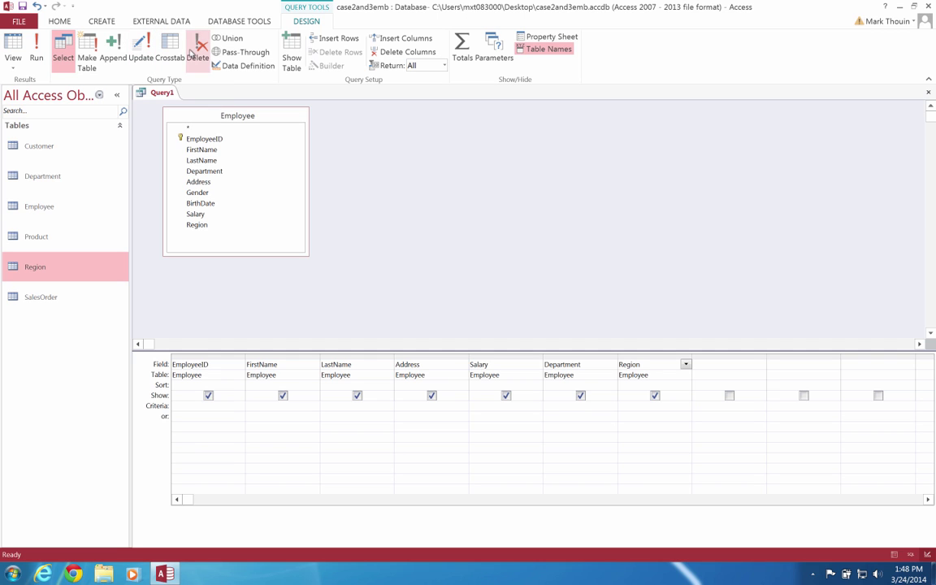
left_click(294, 51)
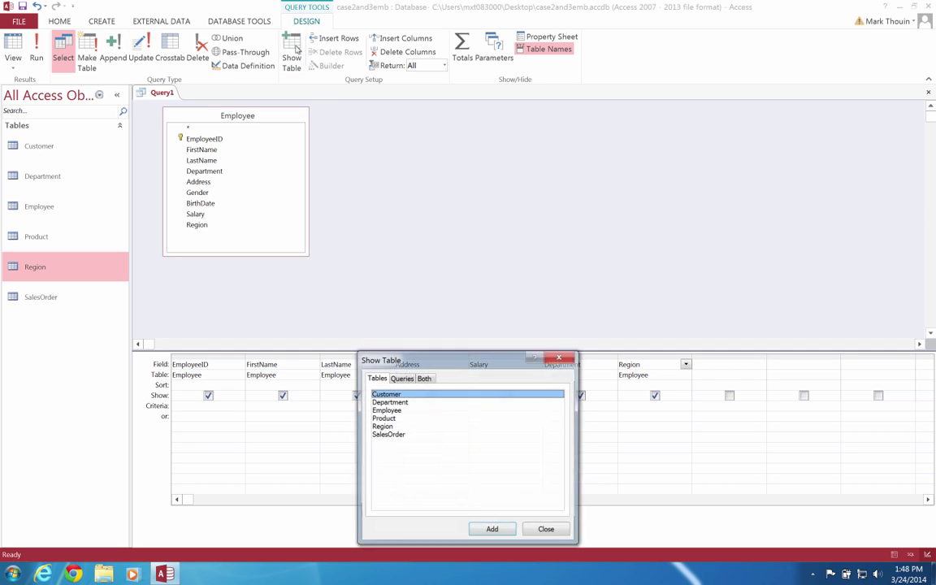
left_click_drag(478, 360, 612, 207)
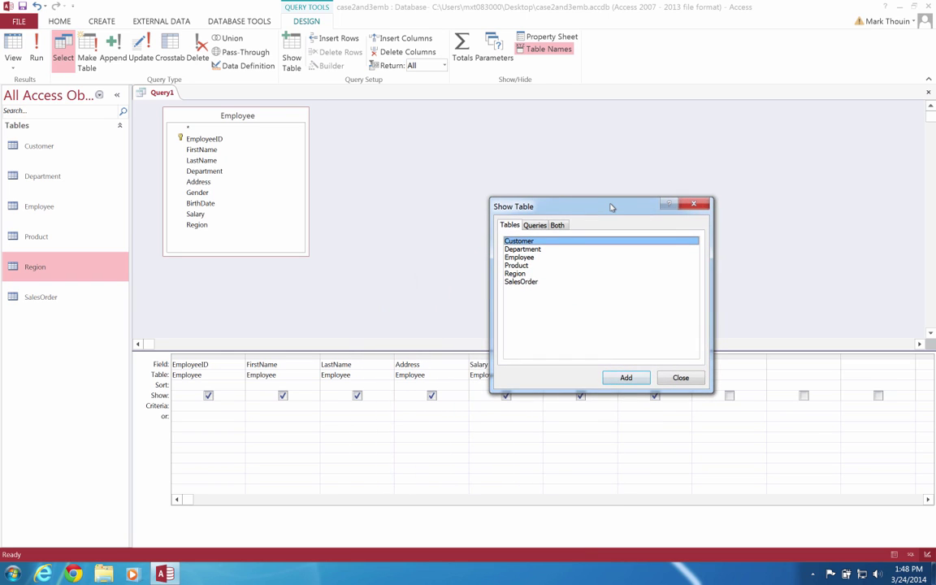
double_click(539, 250)
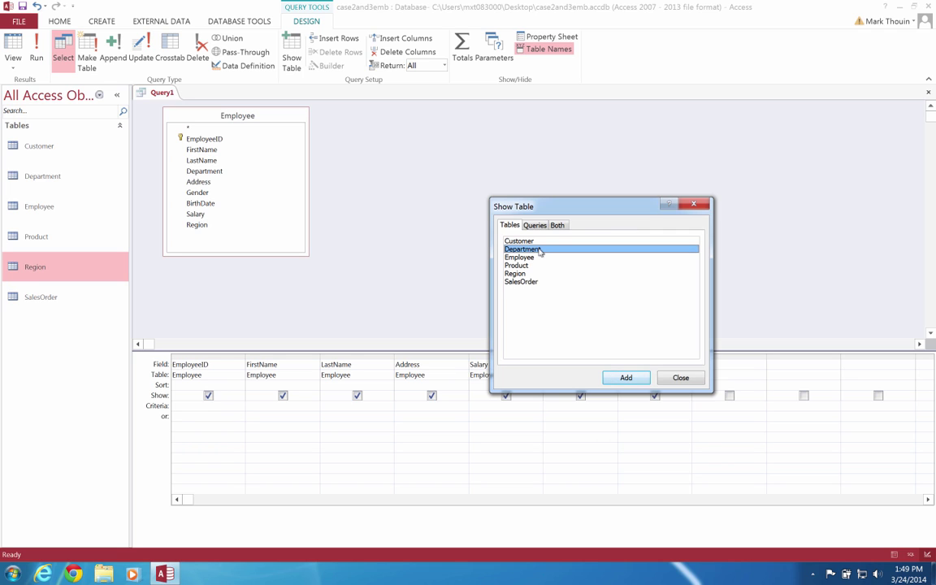
double_click(535, 274)
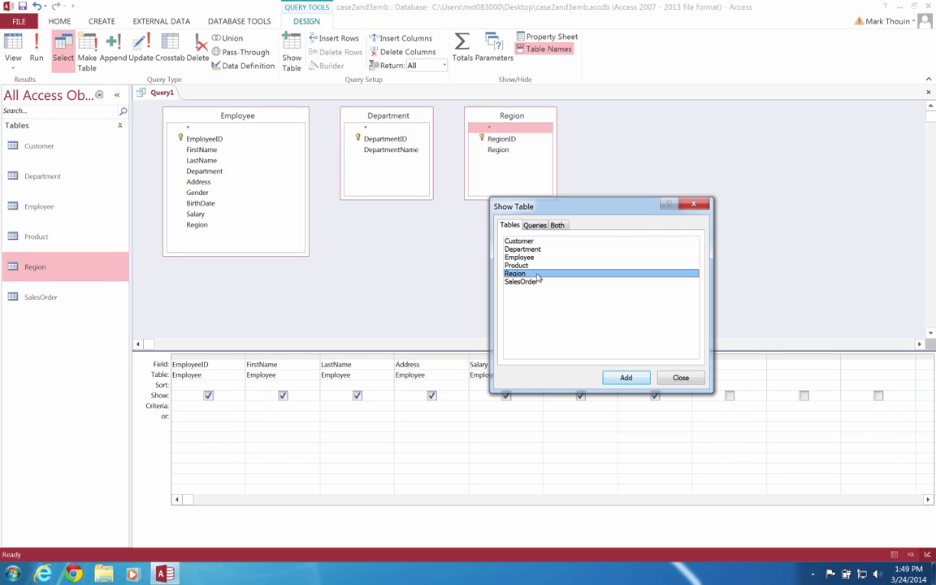
left_click(681, 378)
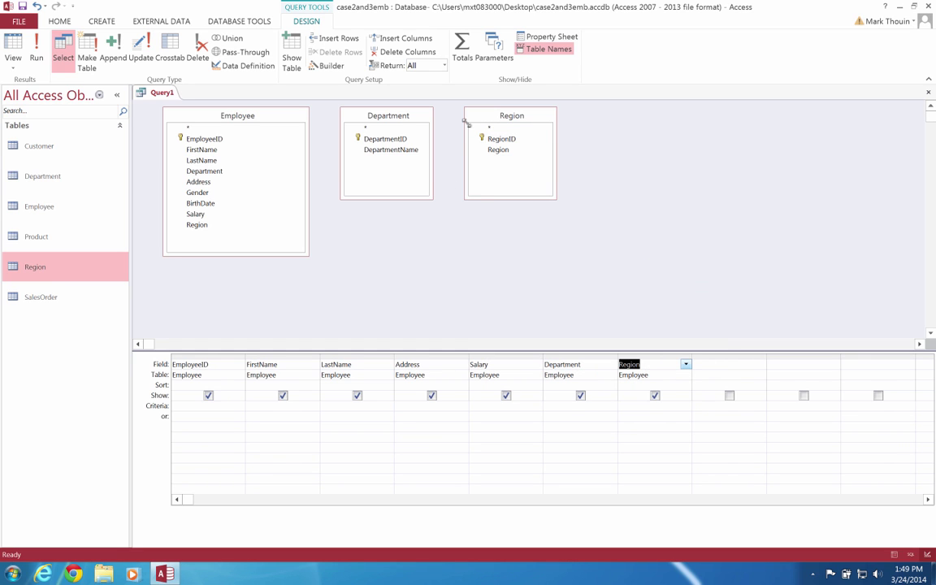
Rearrange the table boxes so Employee sits between Department and Region with space around each
left_click_drag(514, 115, 668, 115)
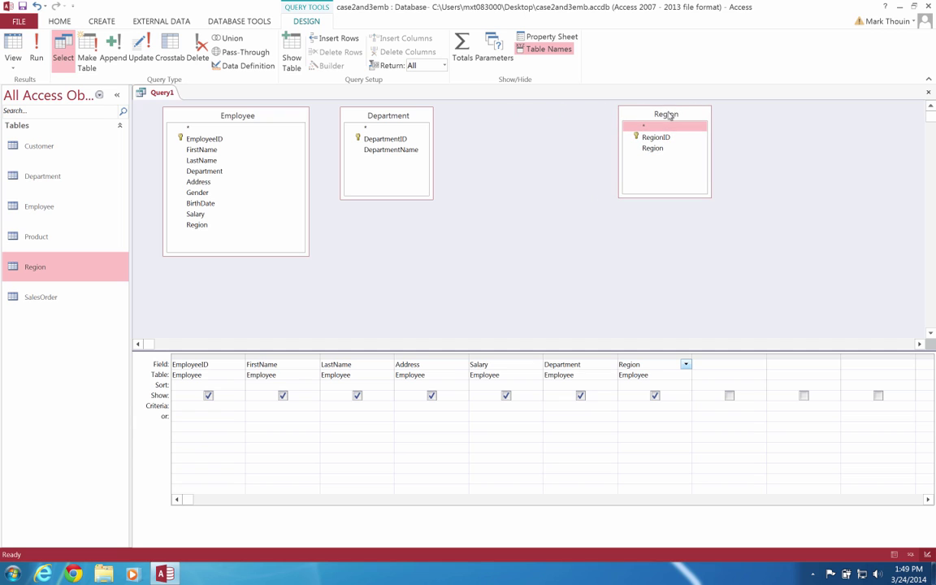
left_click_drag(224, 118, 489, 124)
left_click_drag(392, 118, 332, 124)
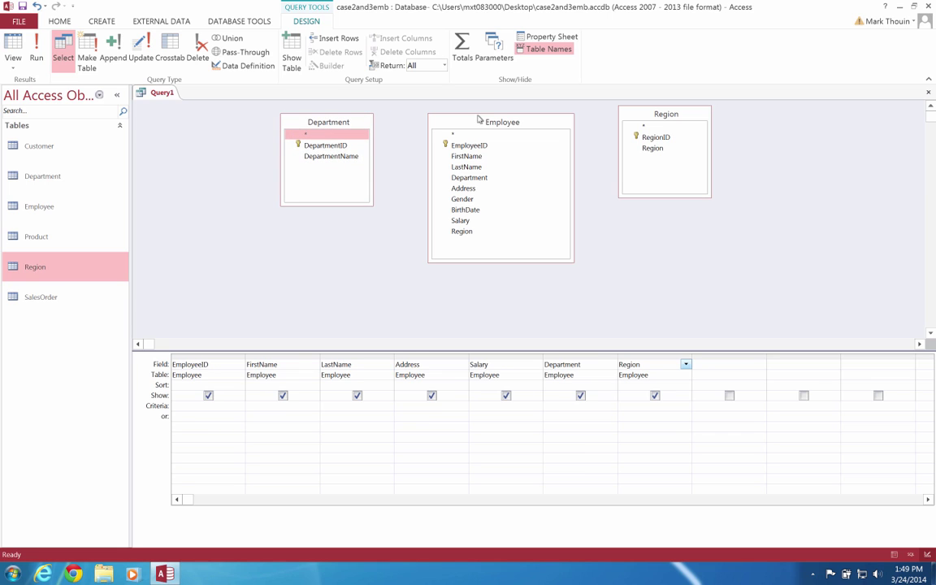
left_click_drag(445, 111, 428, 110)
left_click_drag(643, 122, 625, 130)
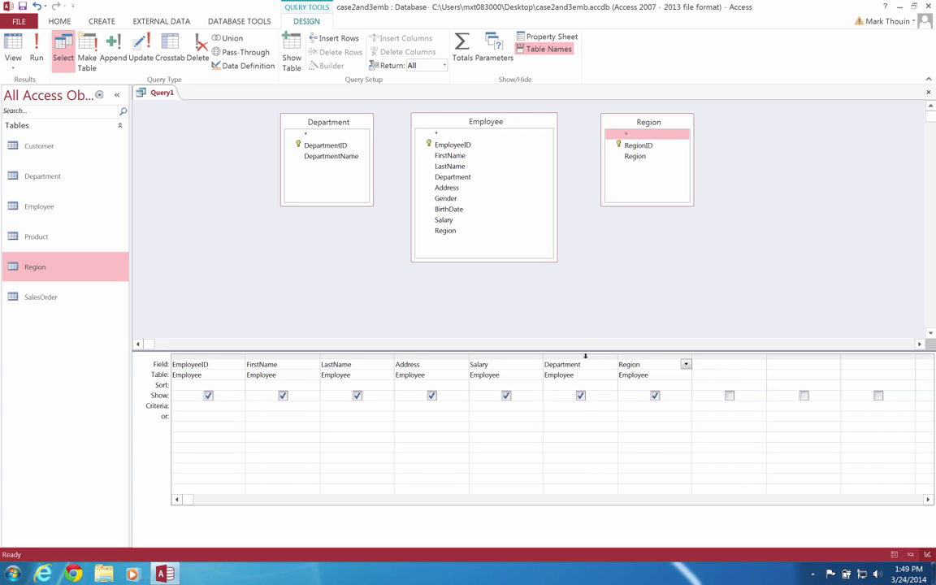
Remove the Employee table's Department and Region columns from the query grid
left_click(586, 359)
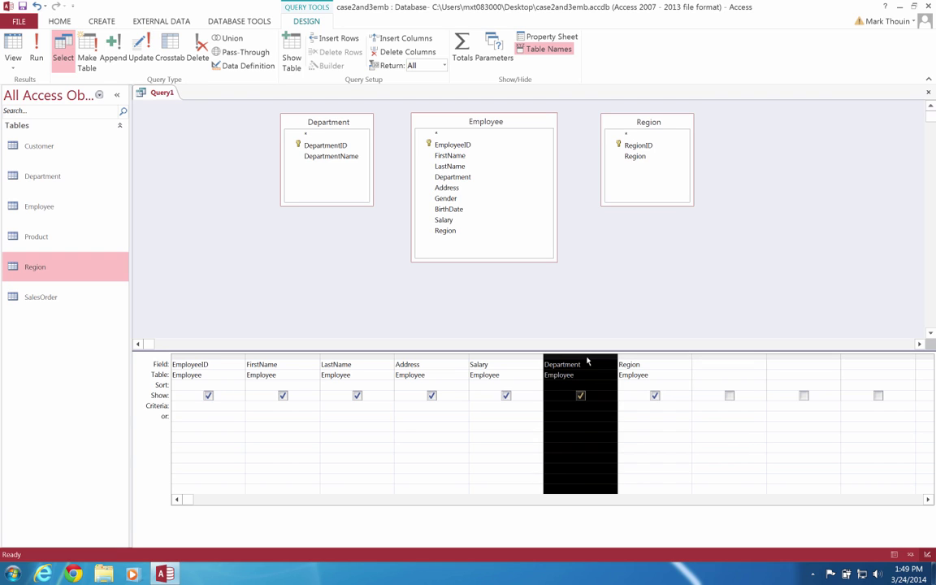
right_click(587, 360)
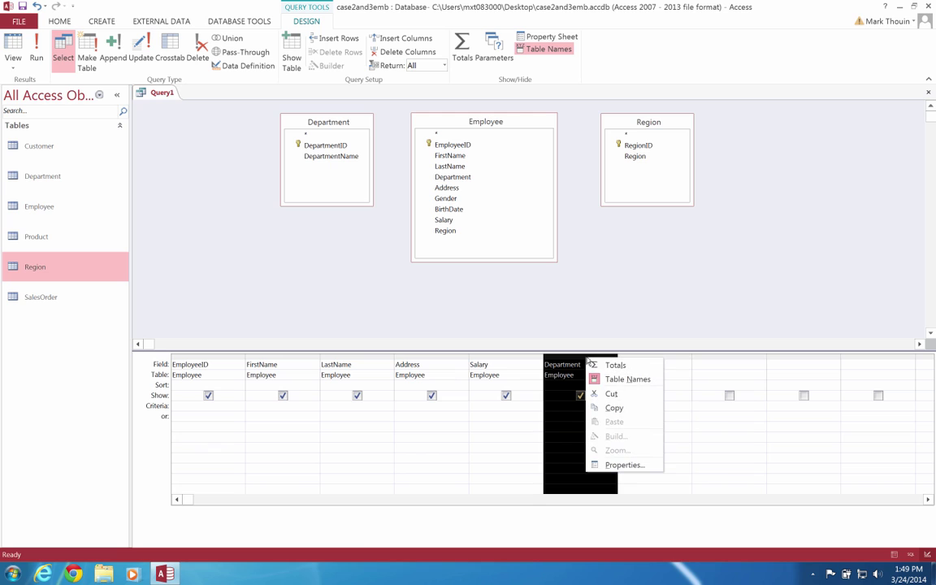
left_click(614, 396)
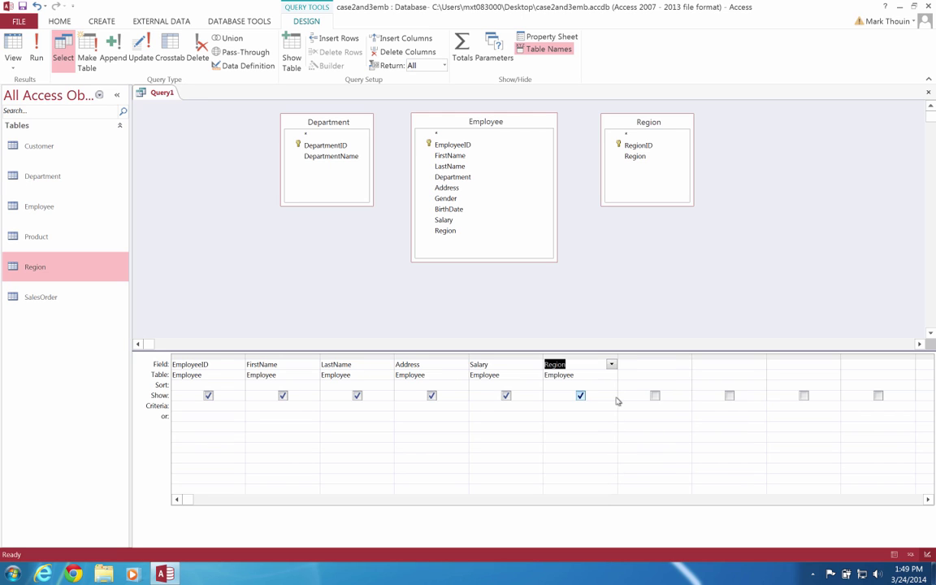
left_click(591, 356)
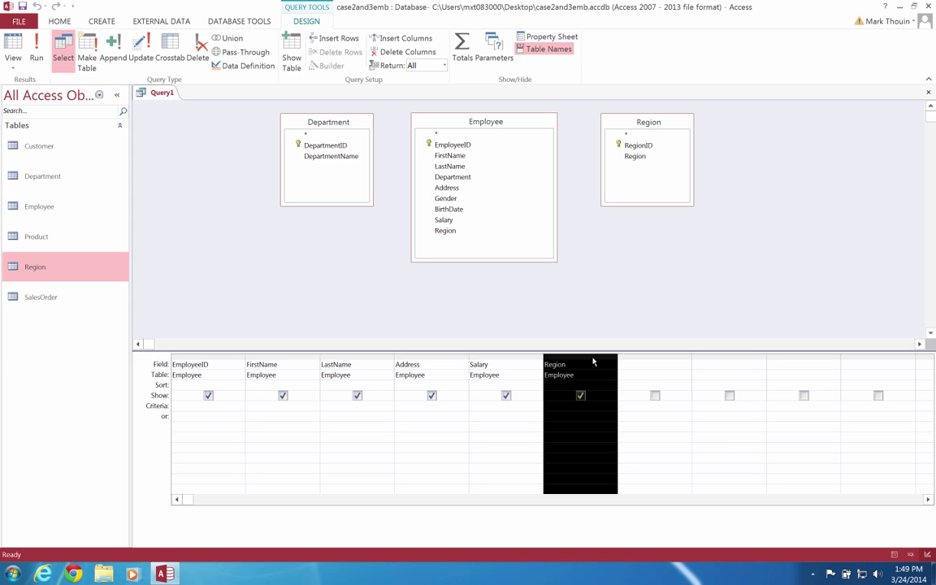
right_click(593, 362)
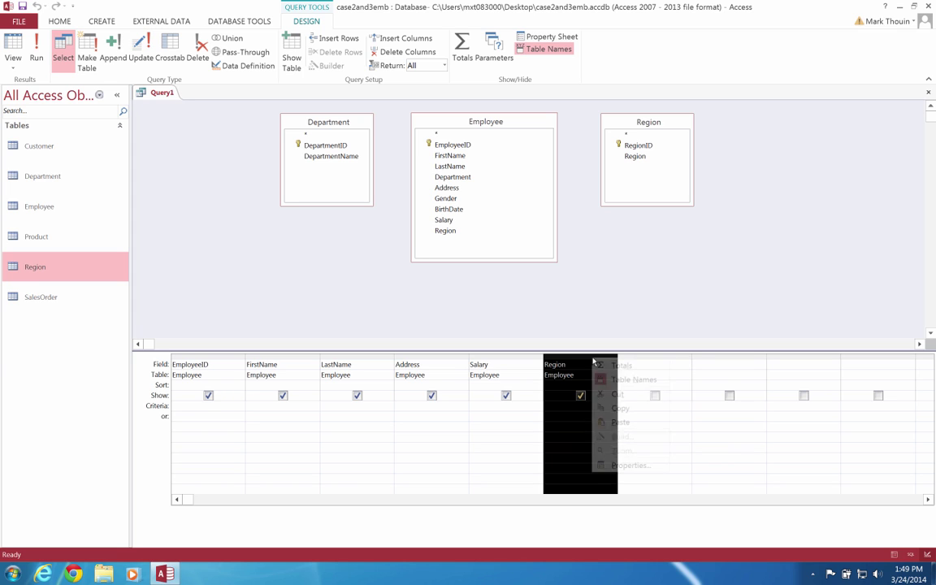
left_click(618, 397)
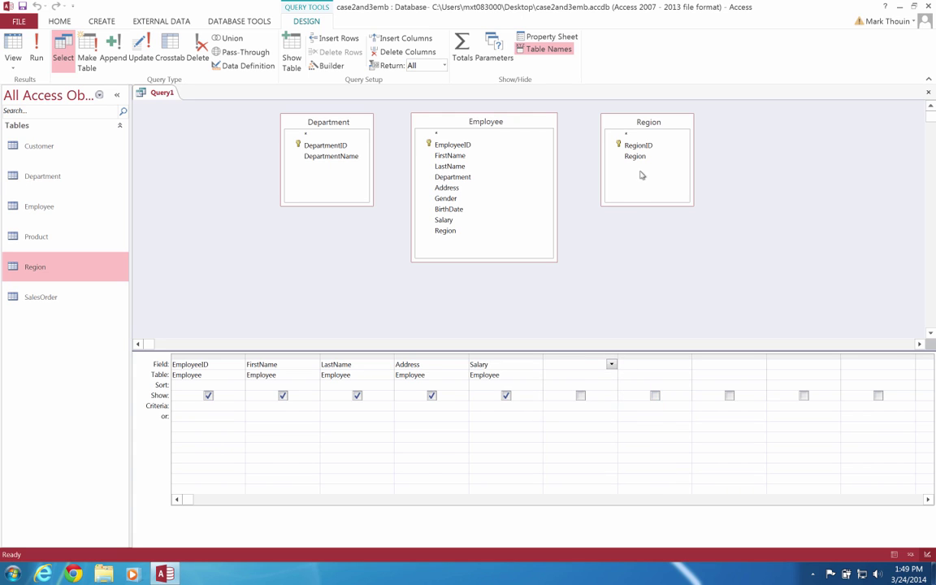
Add DepartmentName from Department and Region from the Region table to the grid, and move the Department box slightly away from Employee
double_click(329, 157)
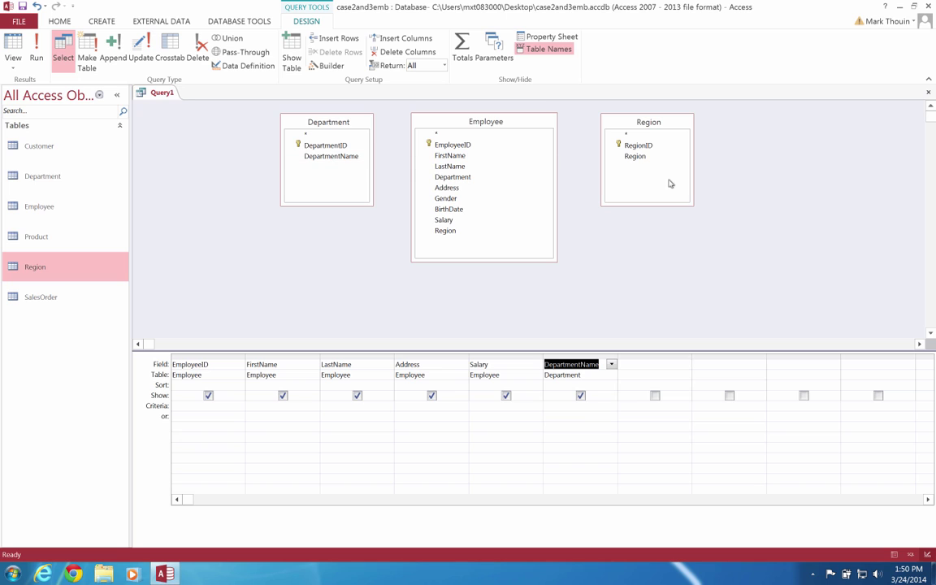
double_click(651, 158)
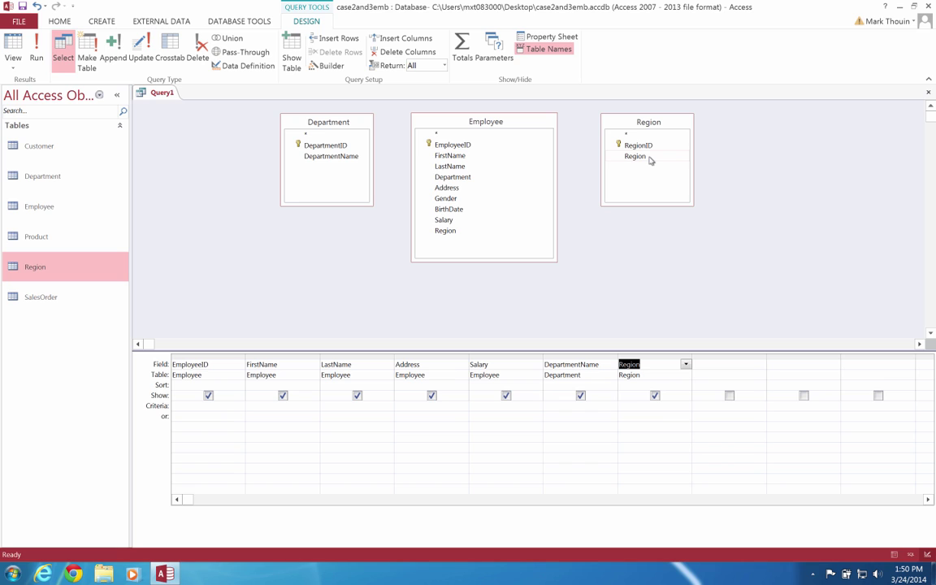
left_click_drag(349, 123, 330, 125)
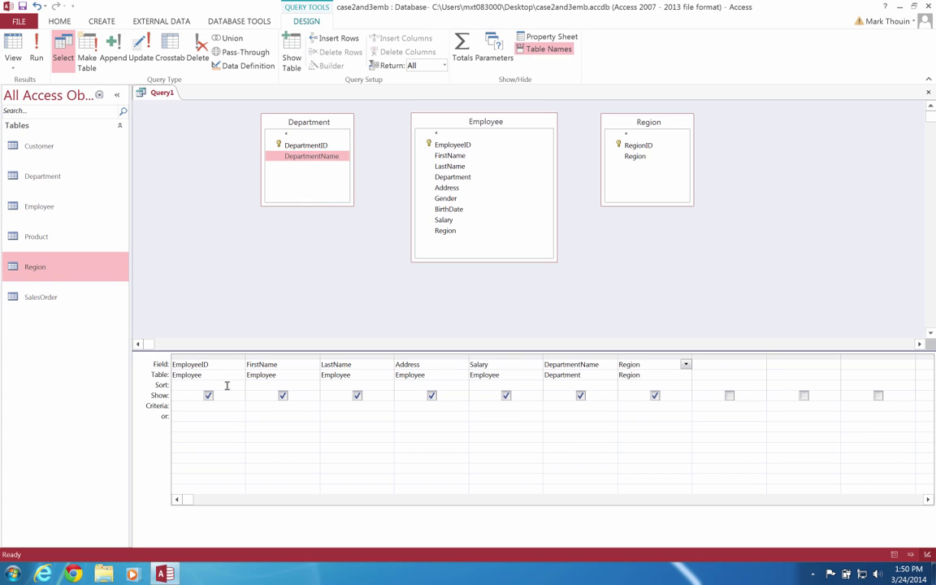
left_click(227, 386)
left_click(239, 386)
left_click(238, 386)
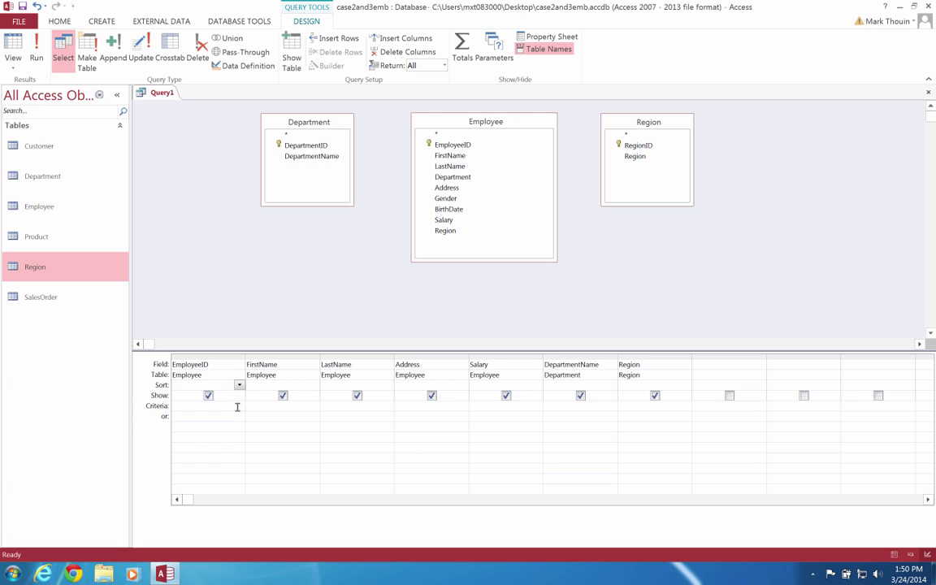
left_click(237, 407)
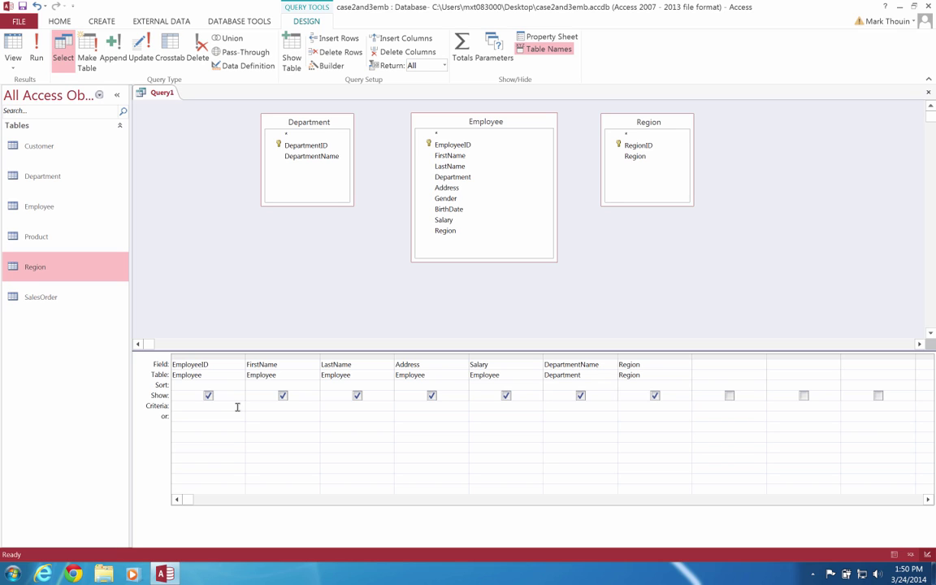
Run the unjoined query, examine the rows repeated for the first employee, and return to Design view
left_click(36, 52)
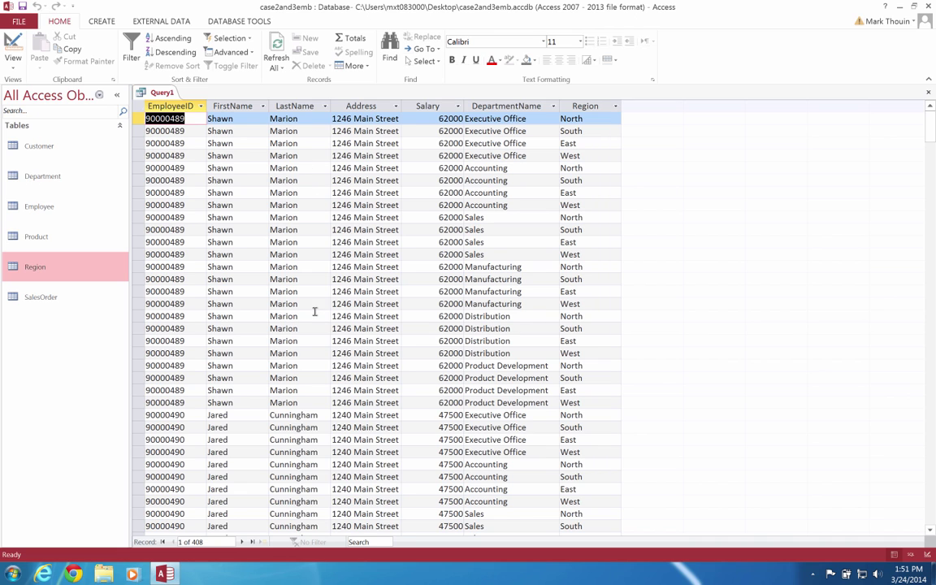
left_click_drag(137, 118, 120, 406)
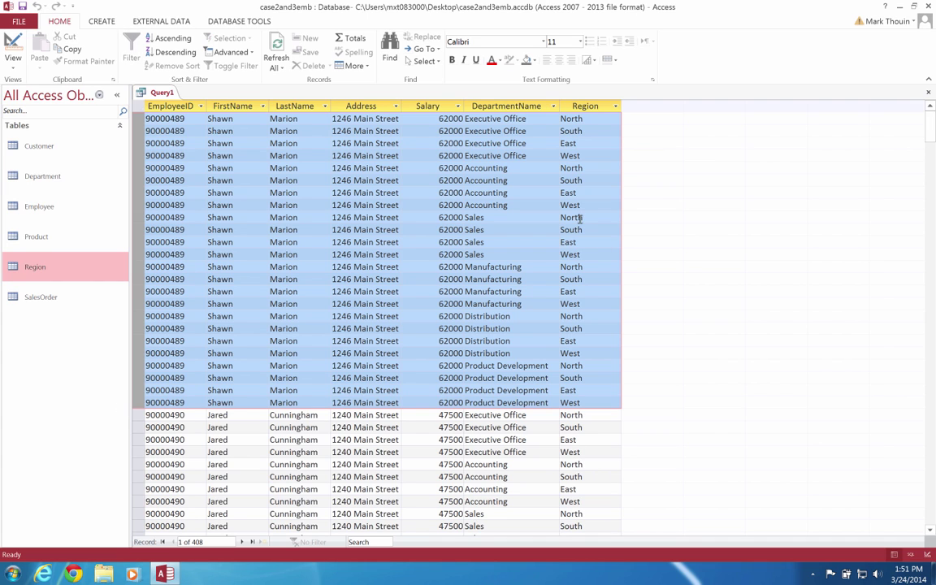
left_click(535, 119)
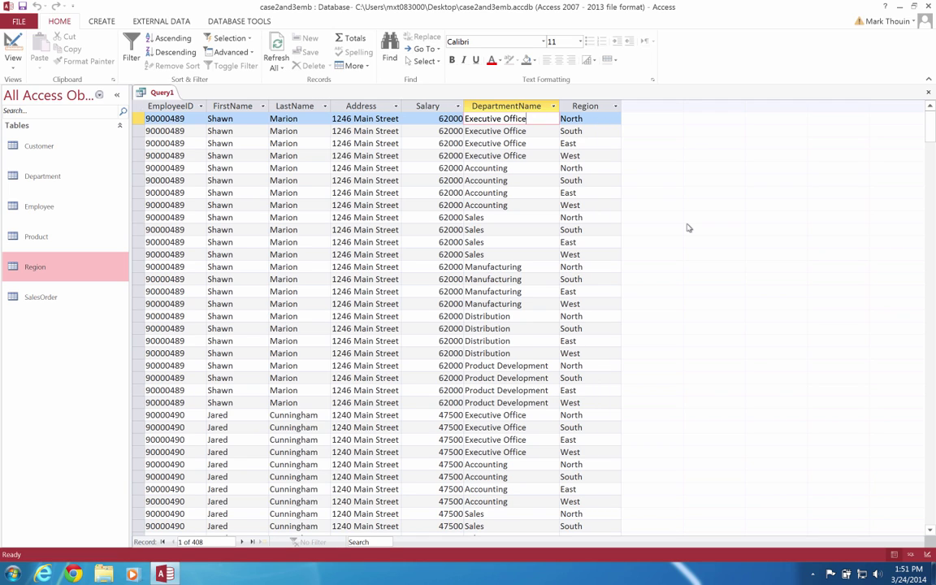
left_click(11, 45)
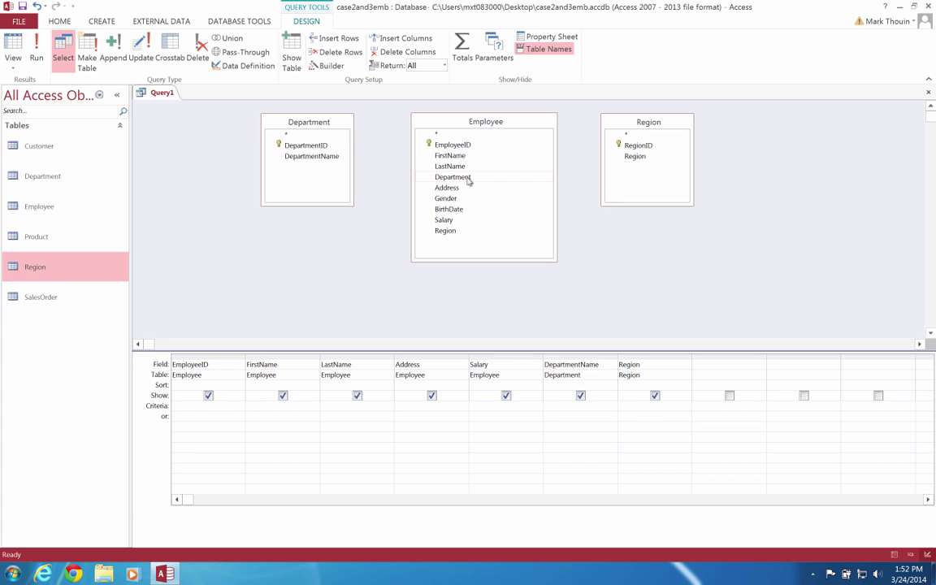
Join the Employee table's Department field to DepartmentID in Department and check the join properties
left_click_drag(468, 180, 316, 148)
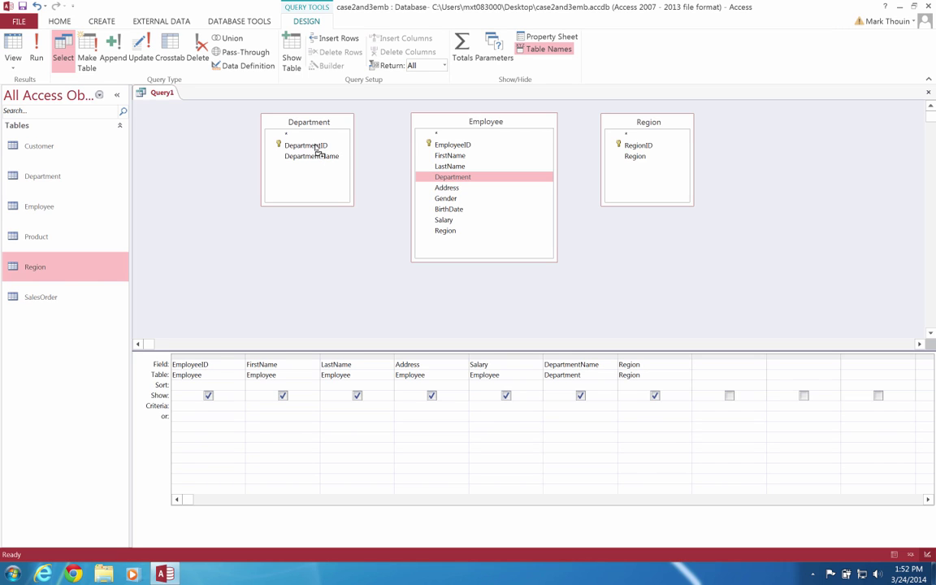
left_click_drag(316, 148, 316, 147)
double_click(376, 159)
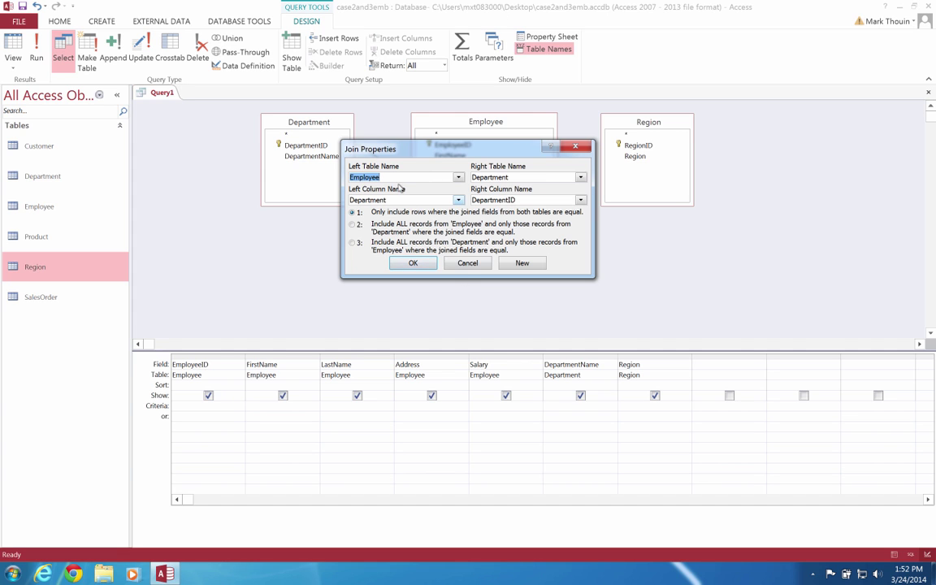
left_click(459, 264)
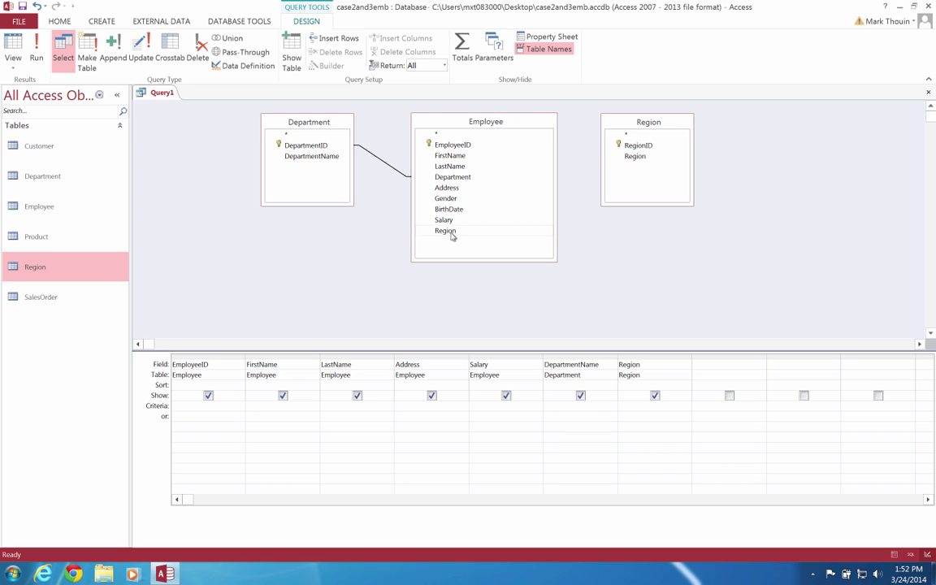
Join Employee's Region field to the Region field of the Region table, run the query to test it, and return to Design view
left_click_drag(453, 235, 633, 159)
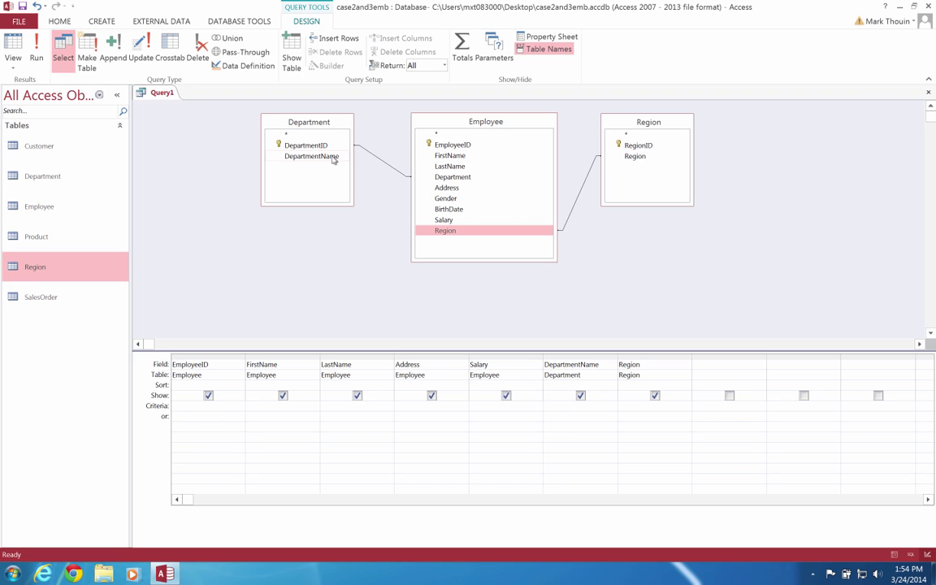
left_click(38, 56)
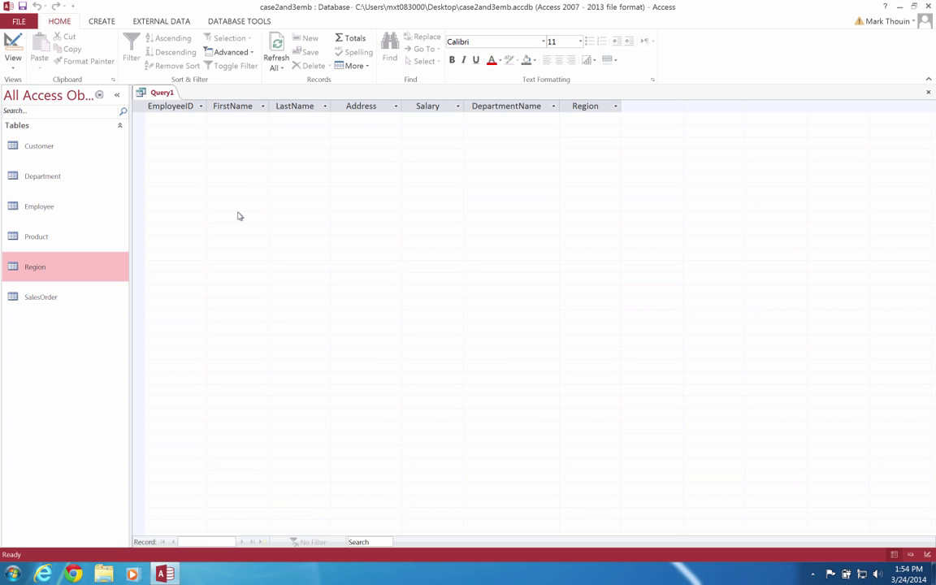
left_click(13, 45)
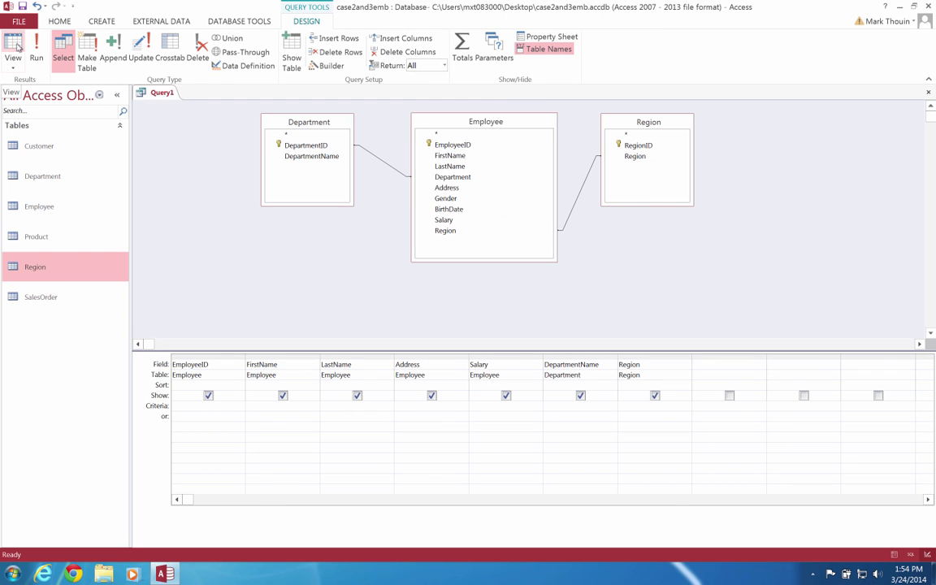
Delete the join between Employee and the Region table's Region field, and join Employee's Region field to RegionID instead
left_click(578, 195)
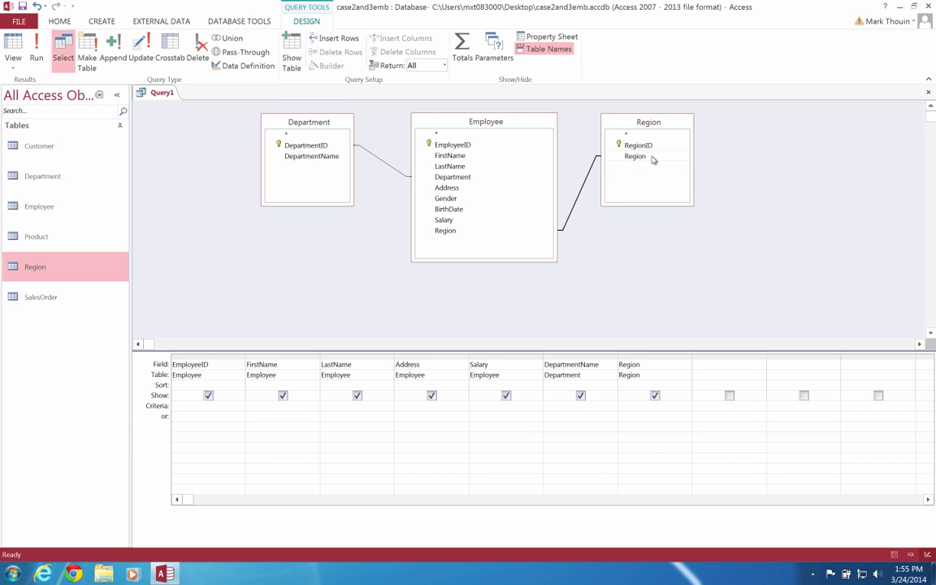
right_click(581, 196)
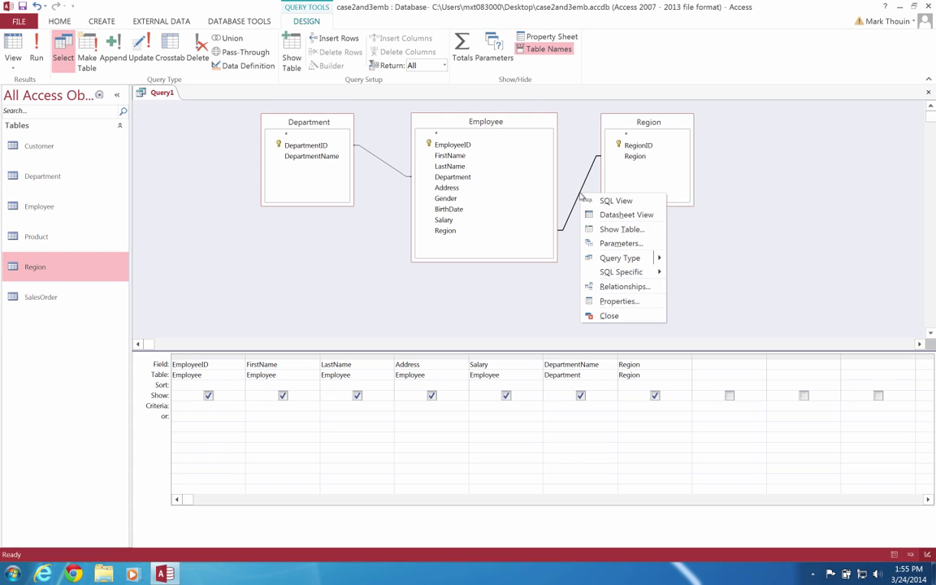
key("Escape")
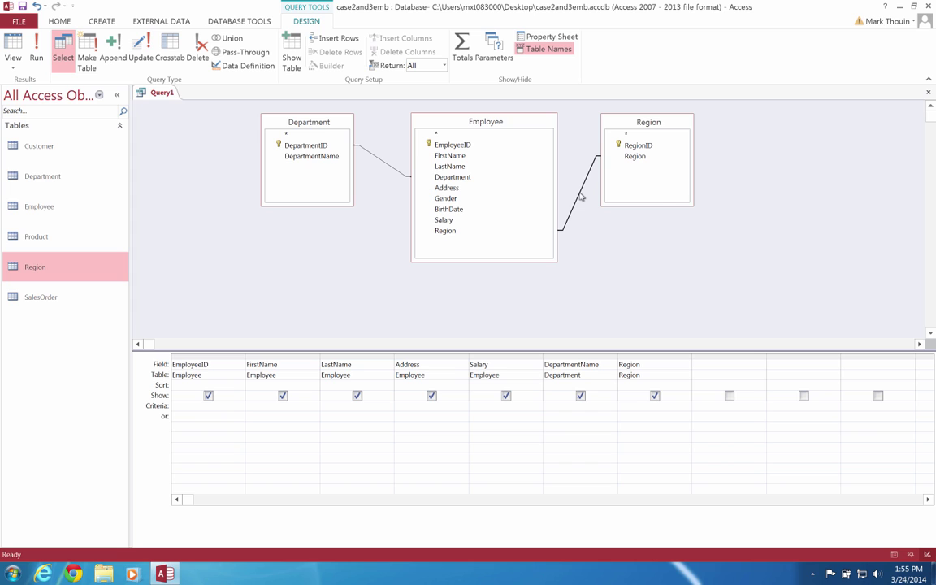
right_click(581, 196)
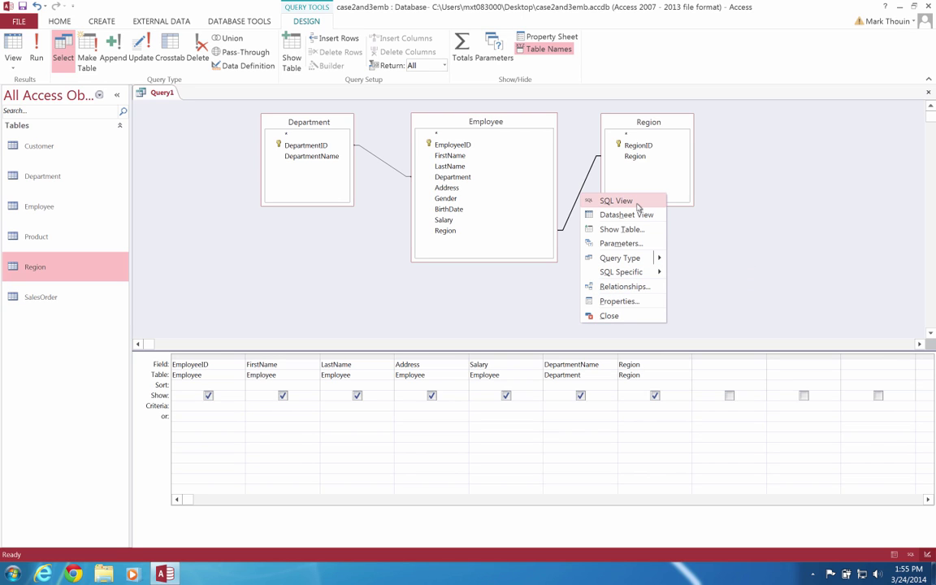
left_click(586, 185)
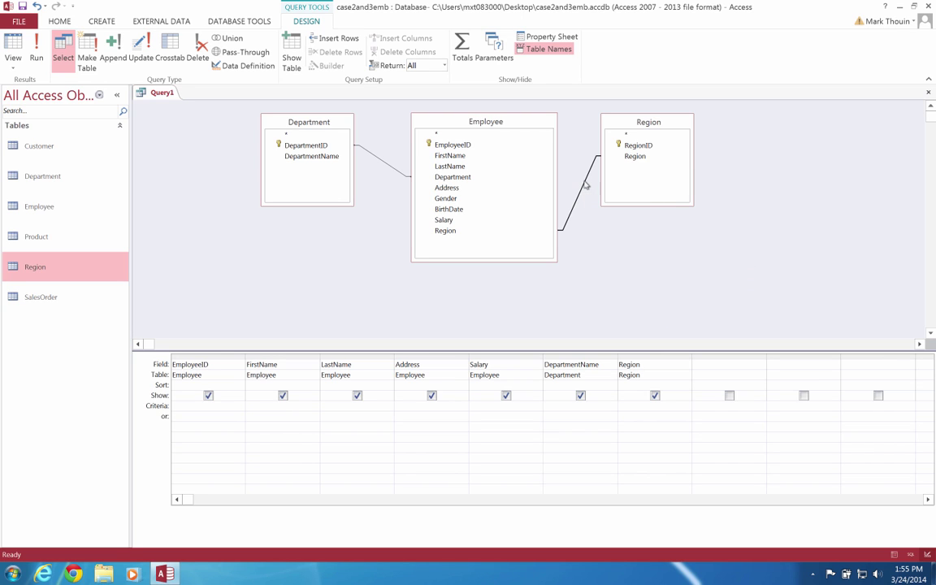
right_click(584, 187)
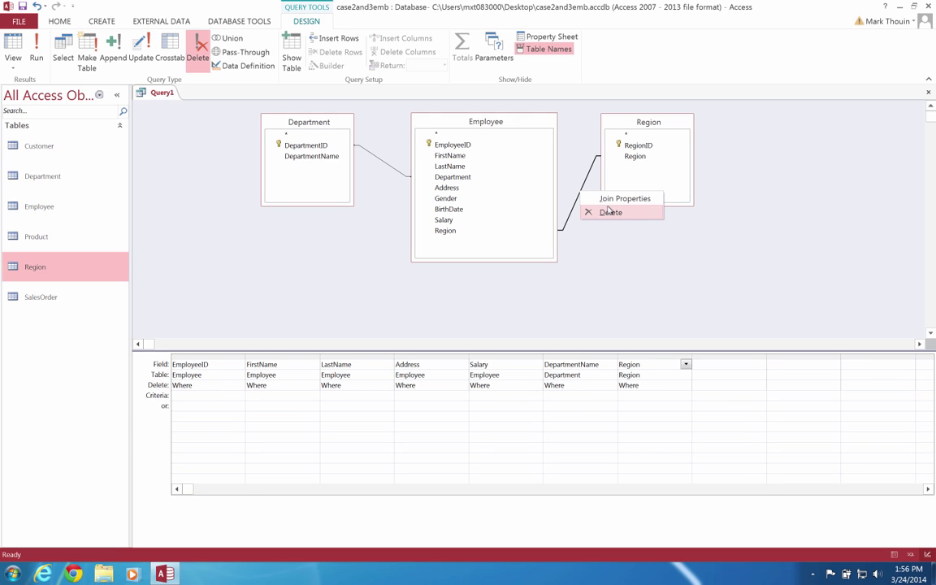
left_click(610, 212)
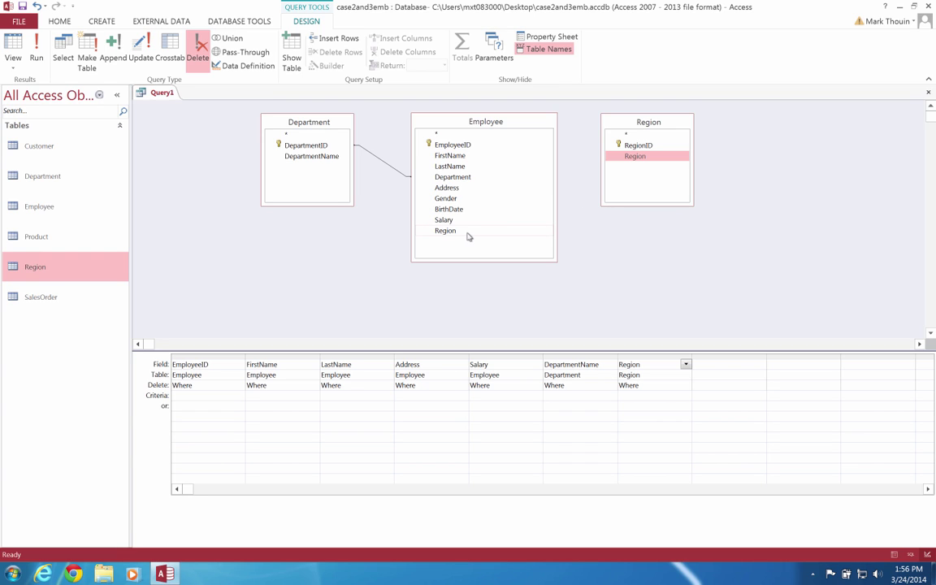
left_click_drag(468, 236, 638, 146)
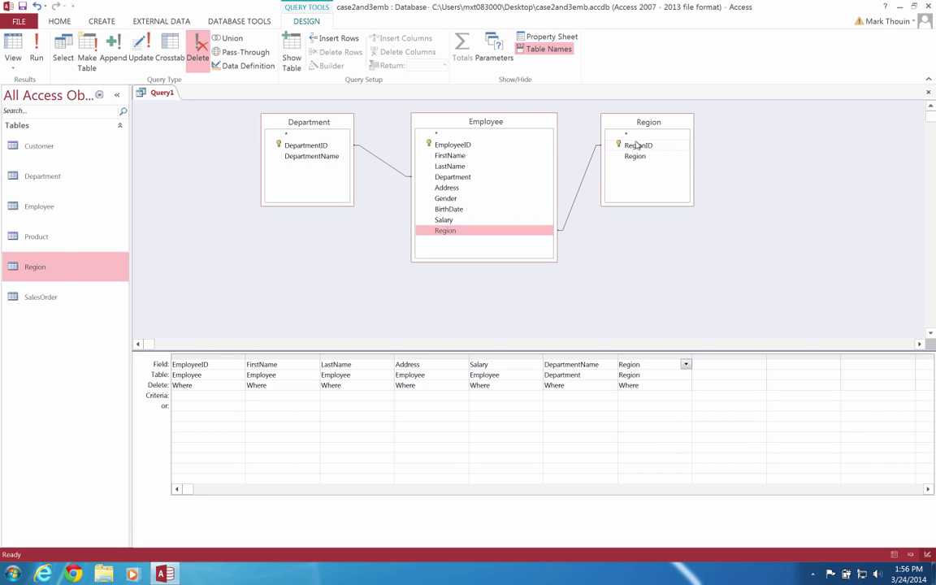
left_click(586, 181)
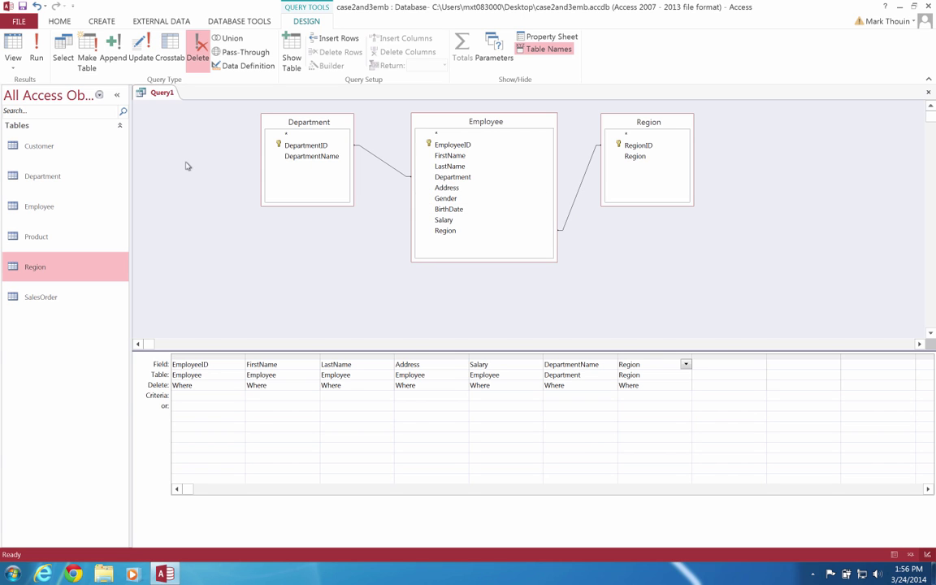
Run the query as a Select query and save it under the name Query1
left_click(63, 50)
left_click(37, 50)
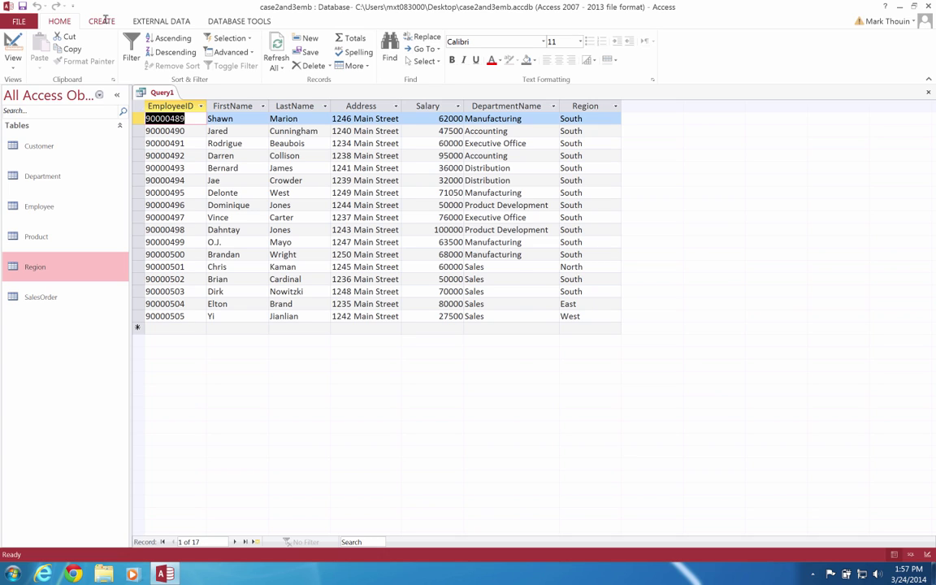
left_click(23, 6)
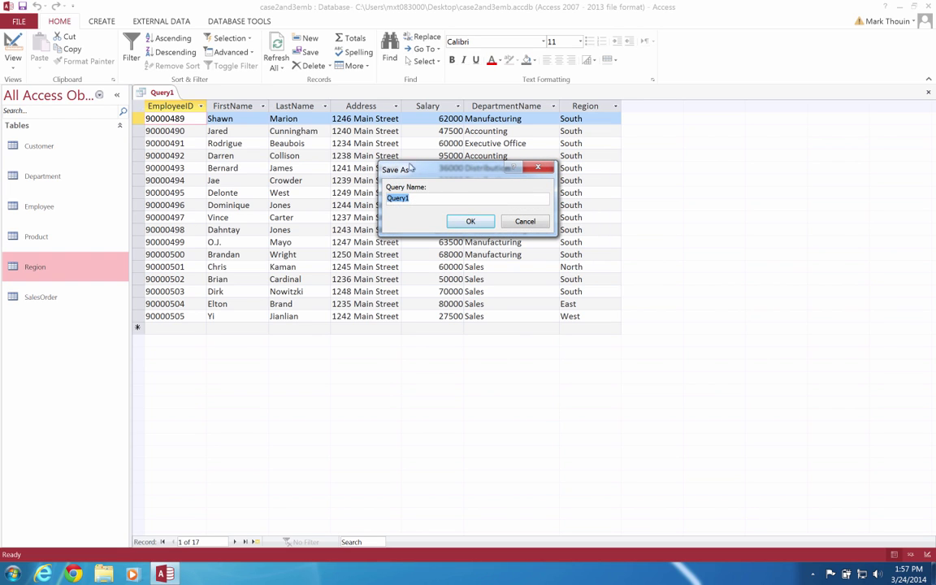
left_click(467, 221)
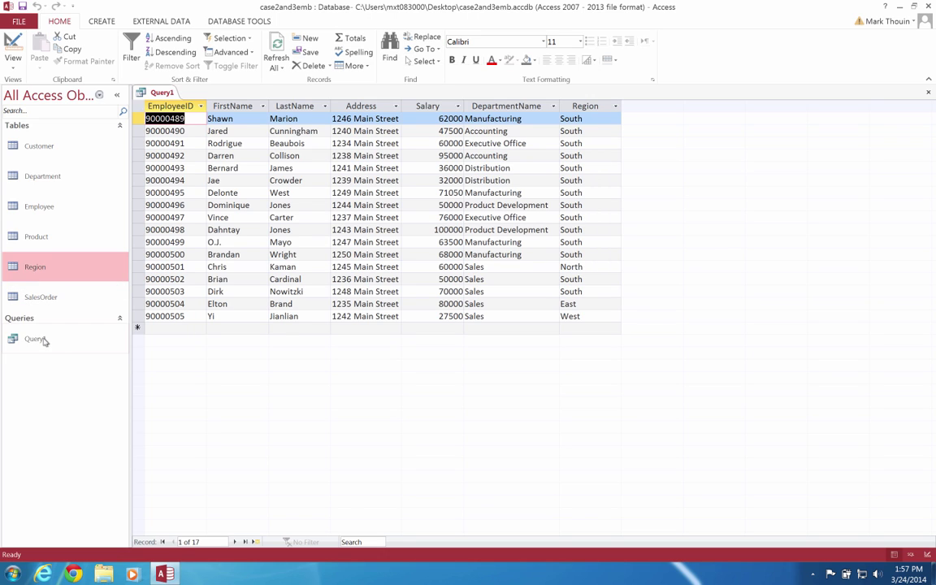
Return to Design view, set the Salary criterion to >50000, and run the query
left_click(13, 45)
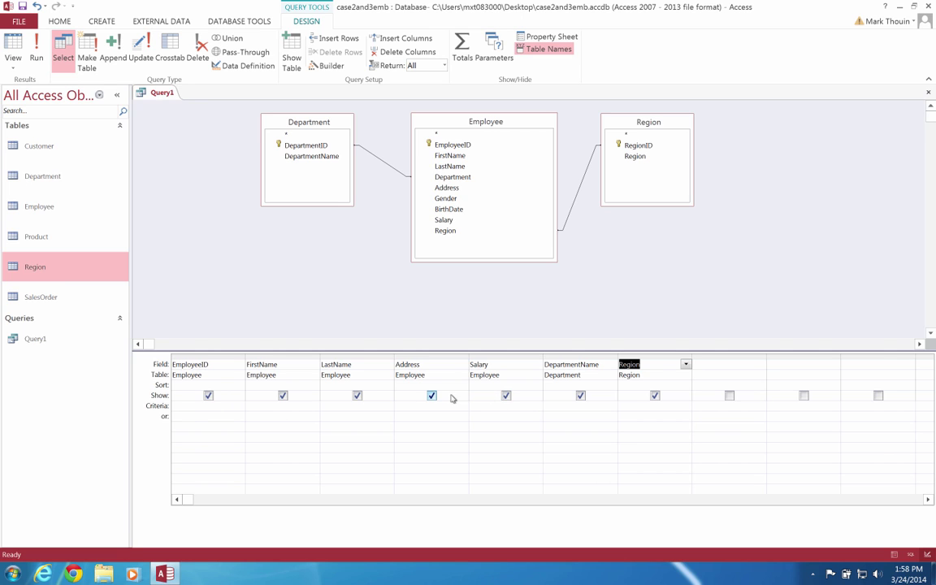
left_click(497, 409)
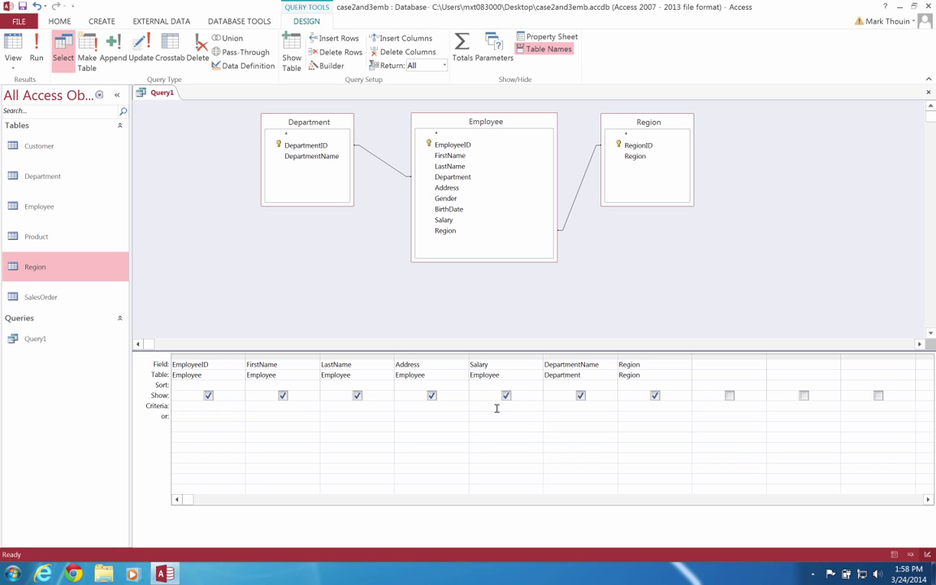
type(">")
type("50000")
left_click(503, 417)
left_click(37, 49)
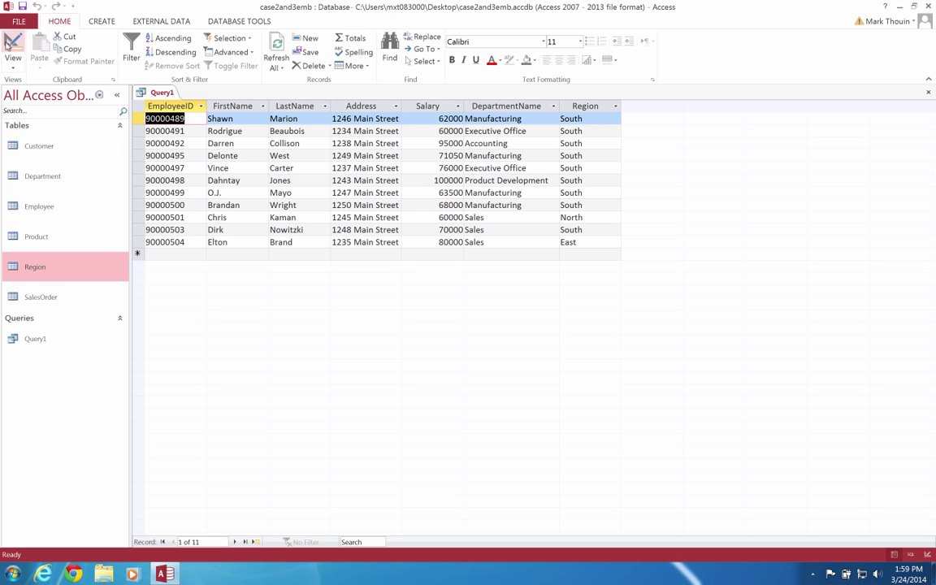
In Design view, add a LastName criterion equal to the first listed employee's last name and run the query
left_click(12, 47)
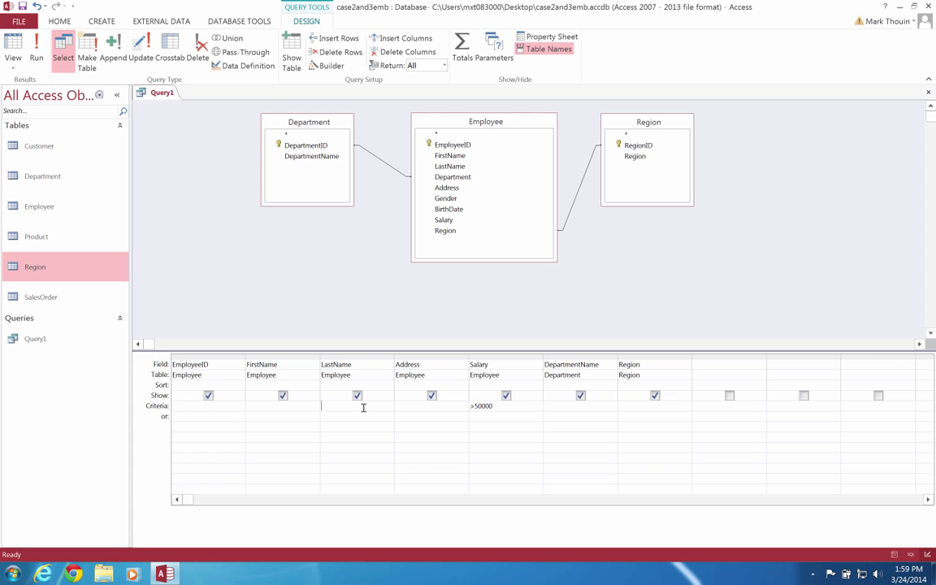
type("=Marion")
left_click(38, 59)
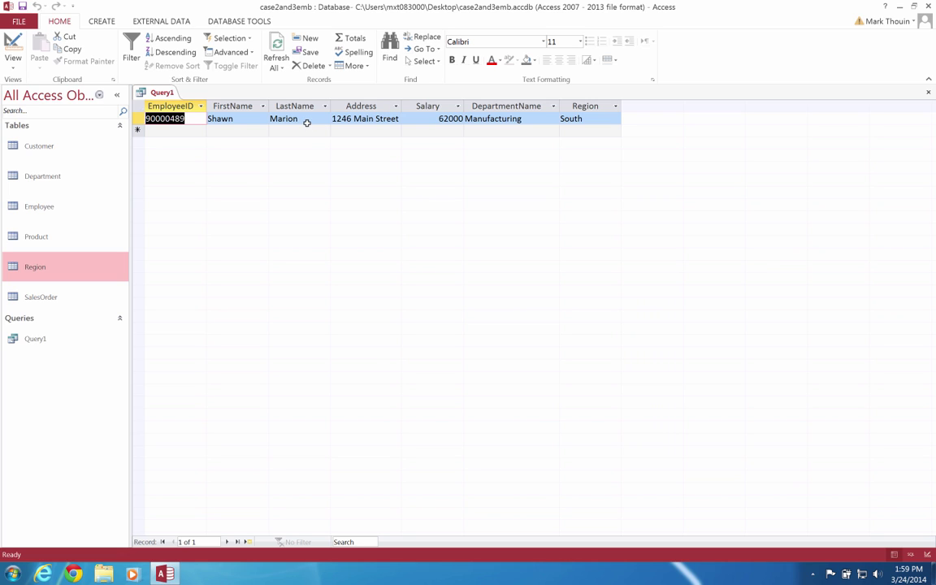
Return to Design view and clear the LastName criterion
left_click(13, 46)
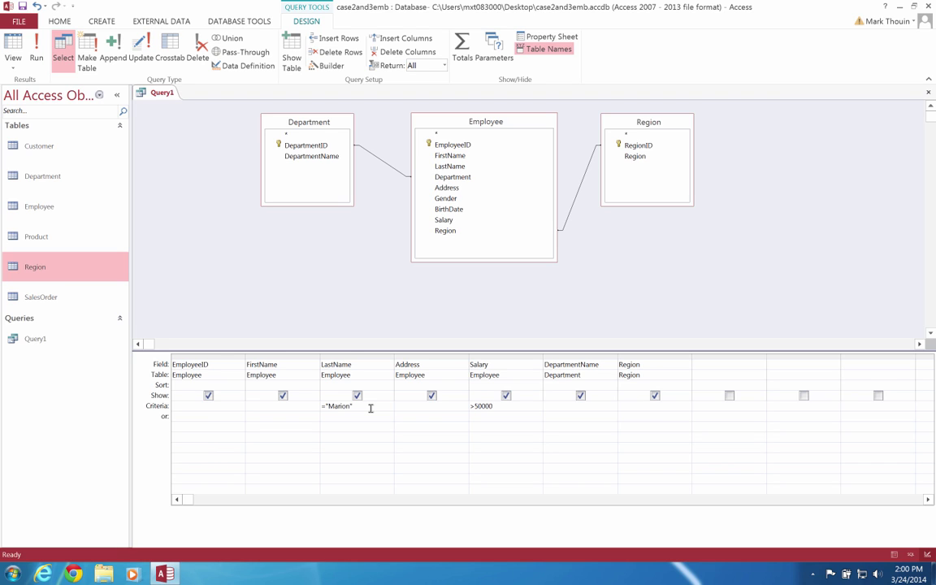
key("BackSpace")
key("BackSpace")
key("BackSpace")
key("BackSpace")
key("BackSpace")
key("BackSpace")
key("BackSpace")
key("BackSpace")
Sort the Salary field in Descending order, clear its >50000 criterion, and run the query
left_click(537, 385)
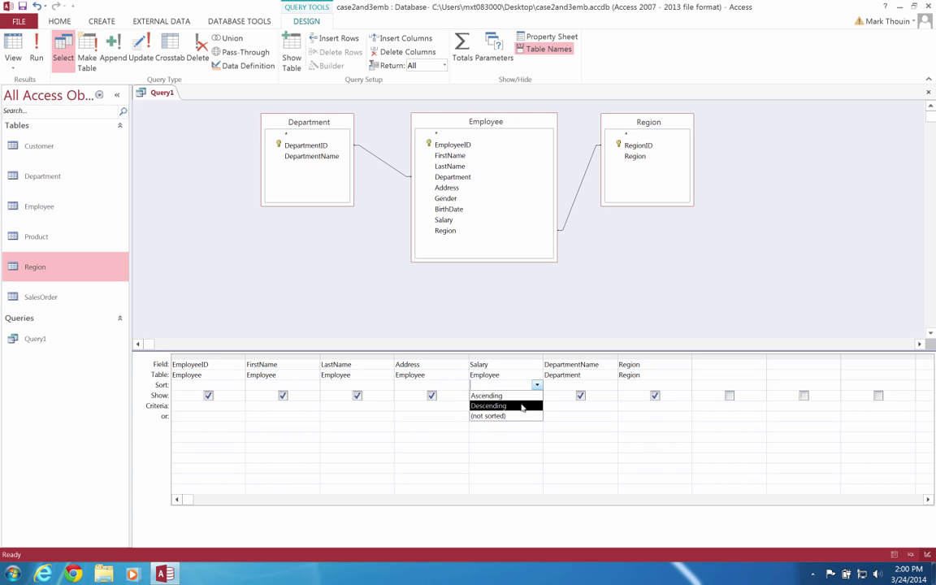
left_click(522, 406)
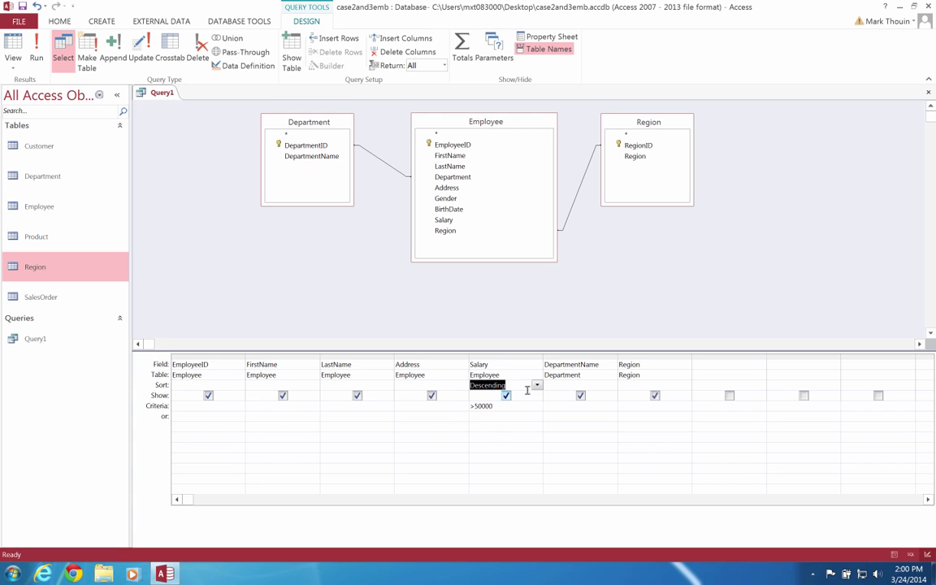
double_click(503, 405)
key("Delete")
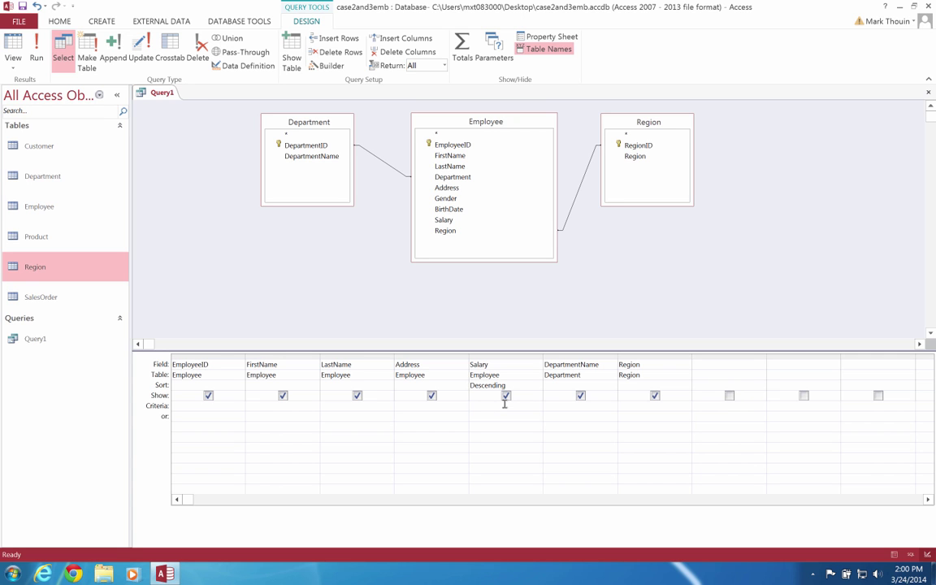
left_click(37, 51)
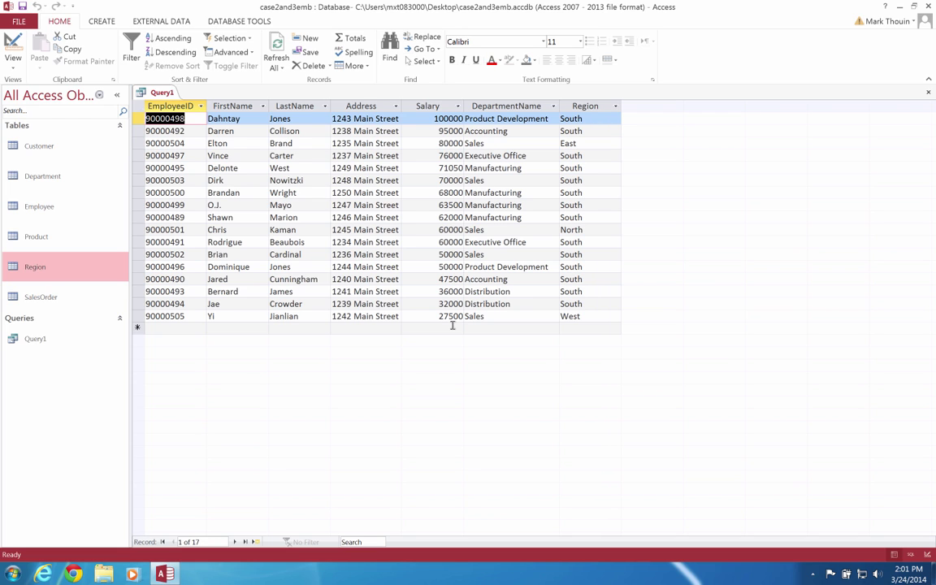
Switch the query to SQL View and examine its SELECT, FROM and ORDER BY clauses
left_click(14, 51)
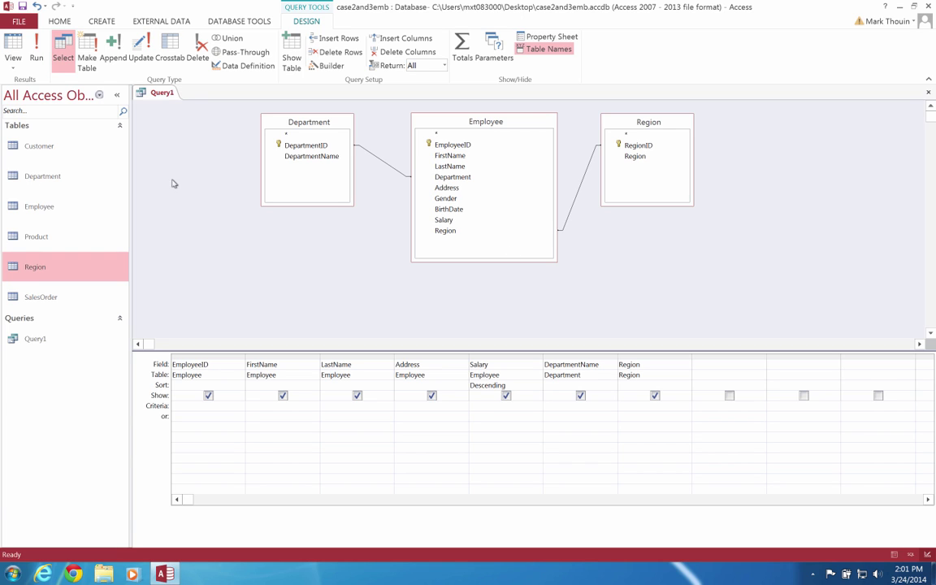
left_click(7, 70)
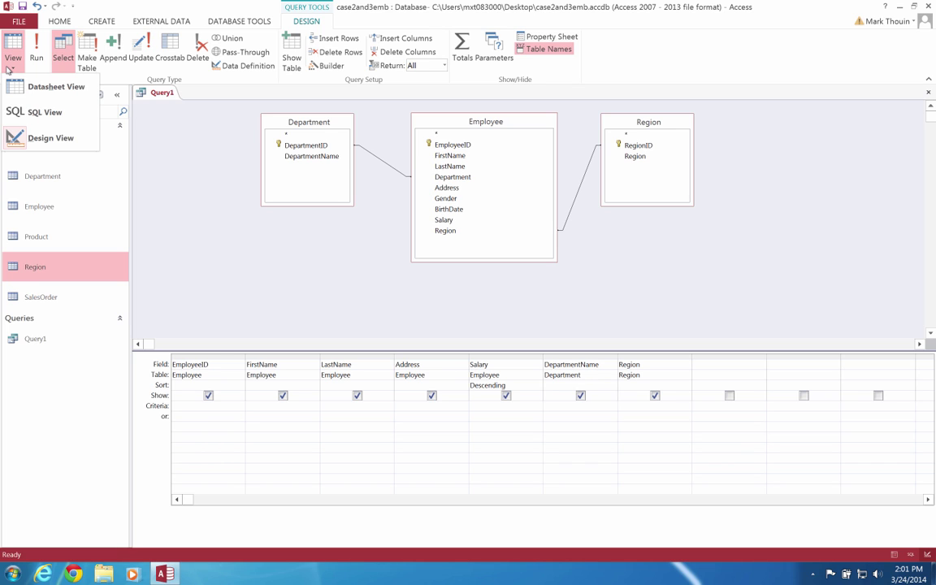
left_click(66, 113)
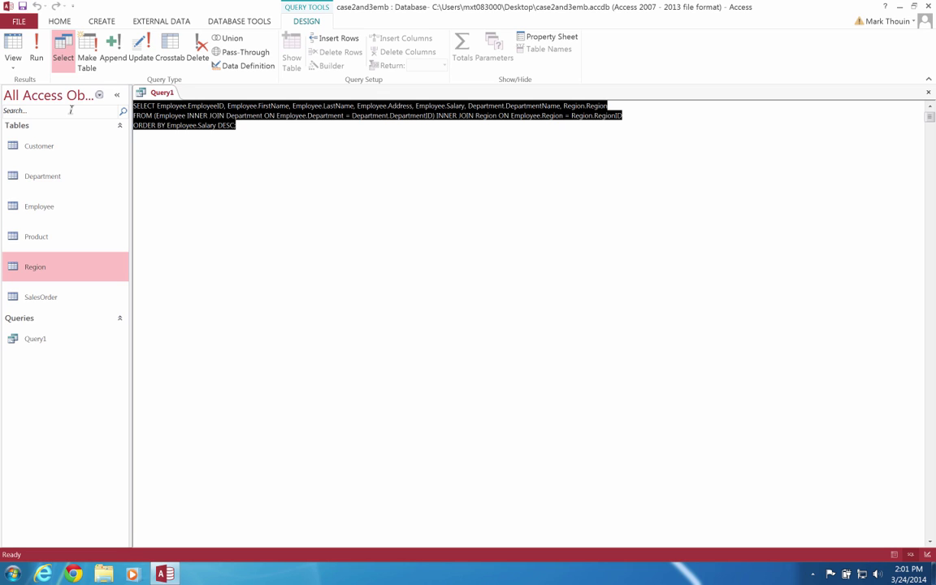
left_click(13, 62)
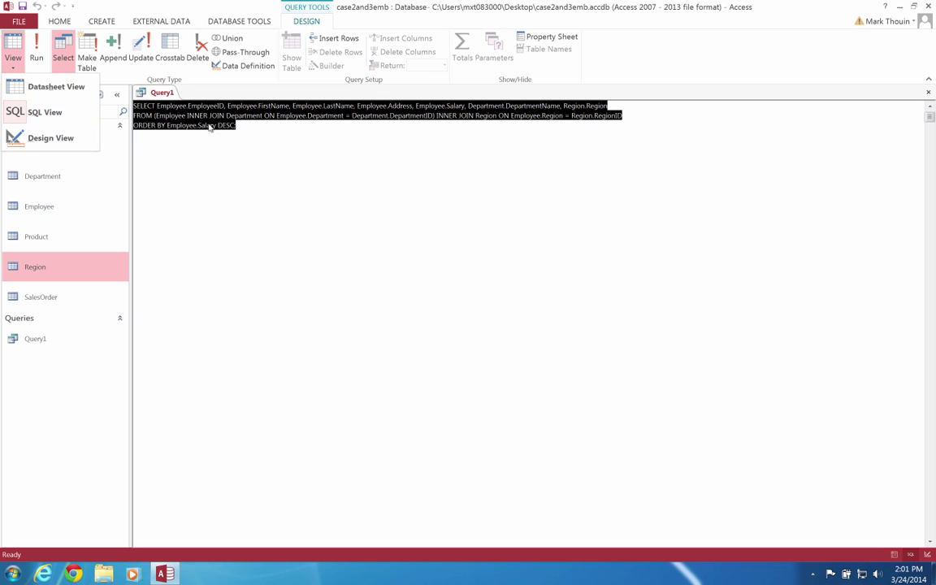
left_click(257, 127)
left_click(250, 127)
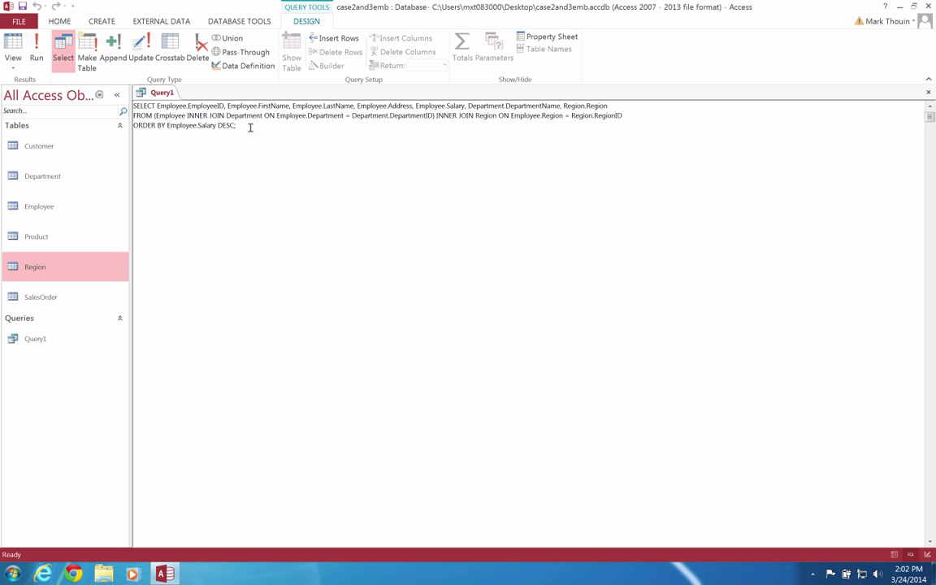
left_click_drag(135, 106, 243, 126)
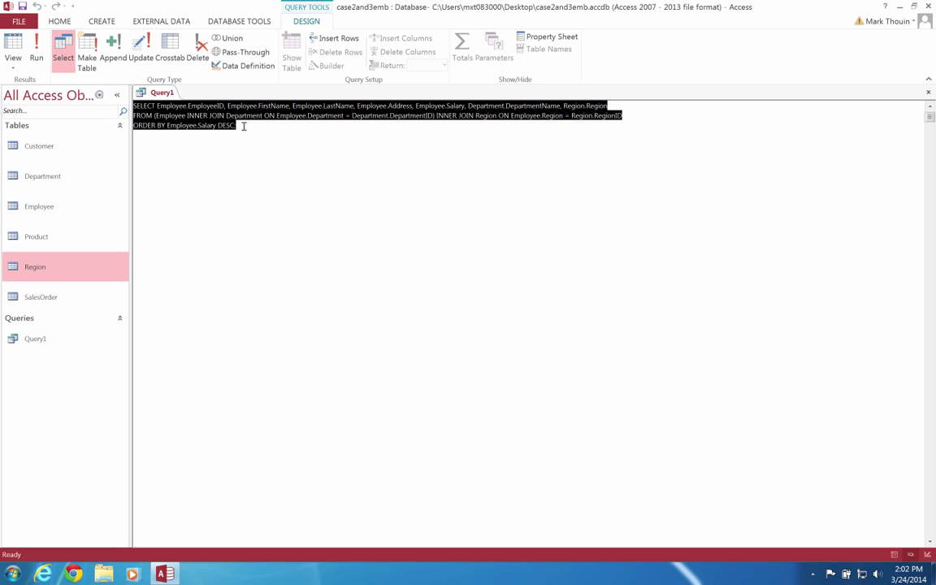
left_click(243, 127)
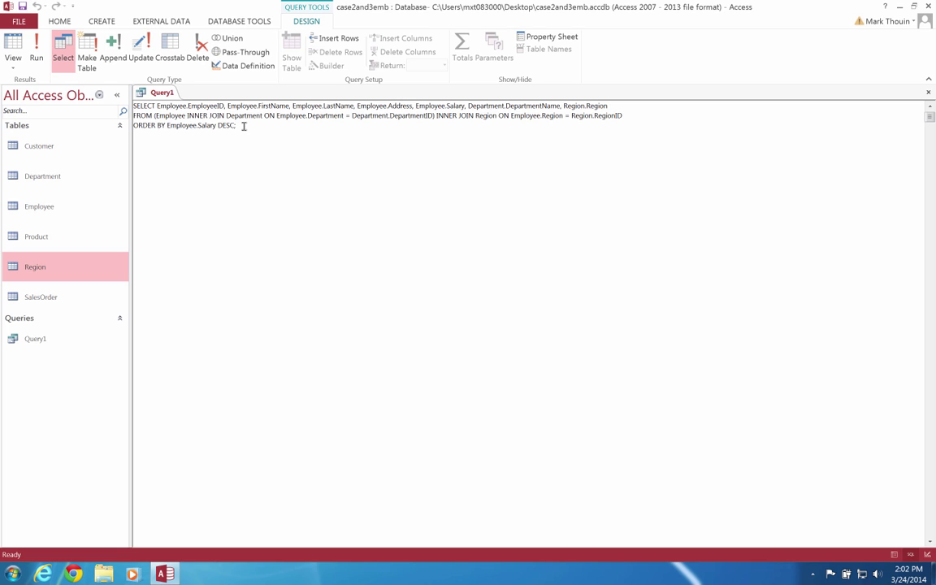
Return to Design view and remove the sort order from the Salary field
left_click(13, 64)
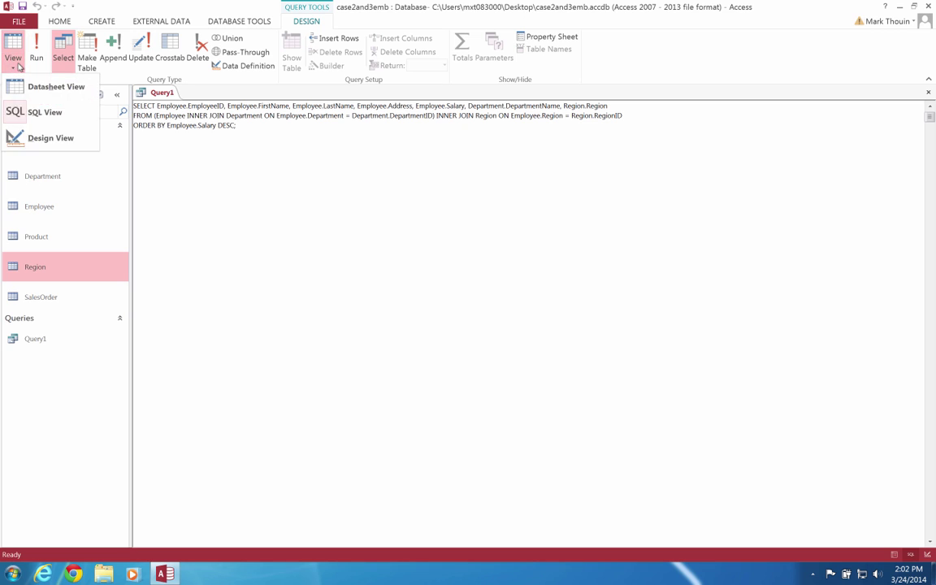
left_click(35, 137)
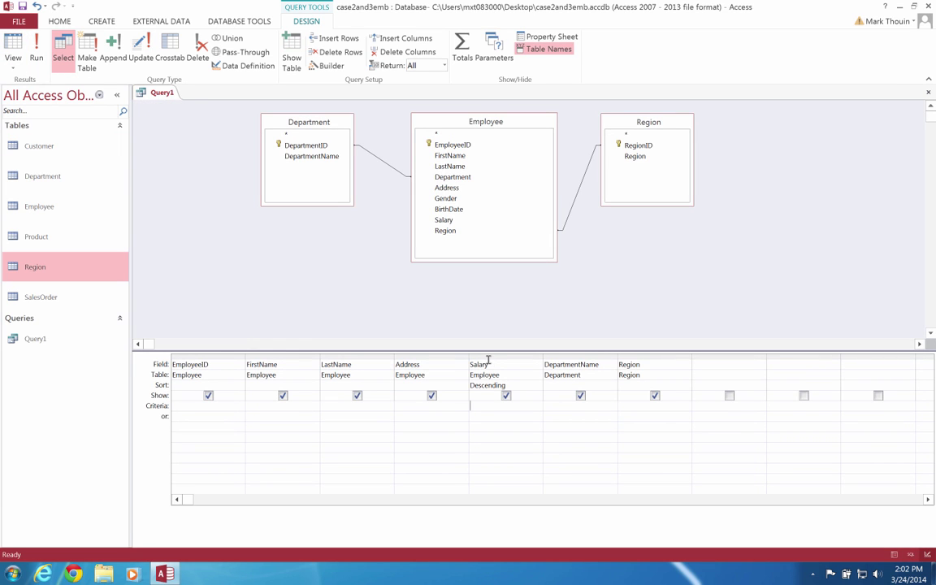
left_click(502, 385)
left_click(537, 385)
left_click(506, 416)
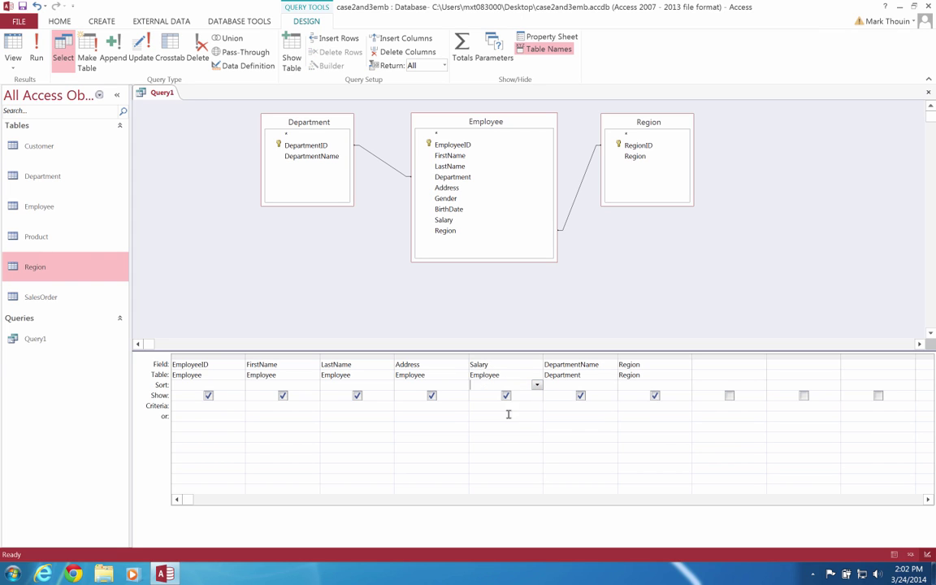
Switch the query to SQL View and examine the SELECT and FROM clauses of the unsorted query
left_click(14, 60)
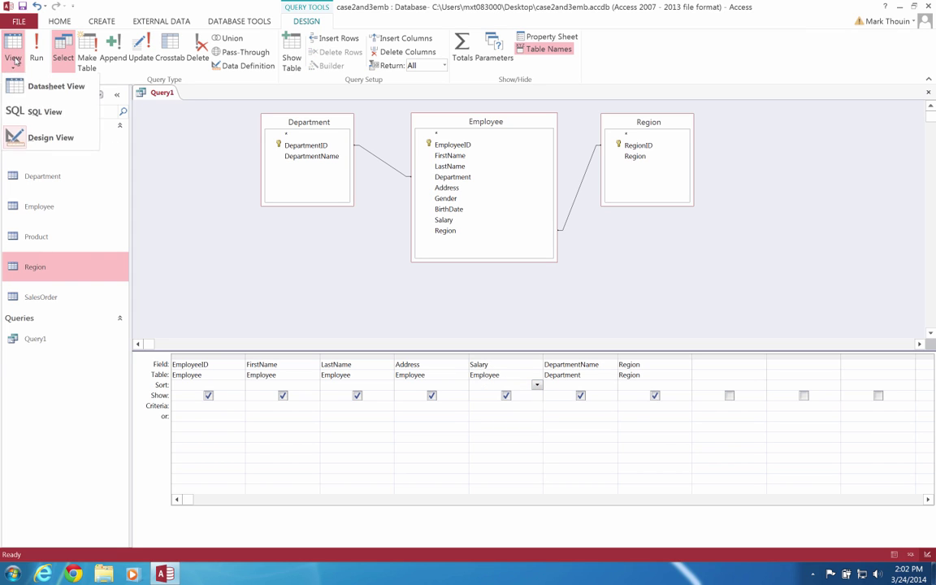
left_click(37, 112)
left_click(658, 119)
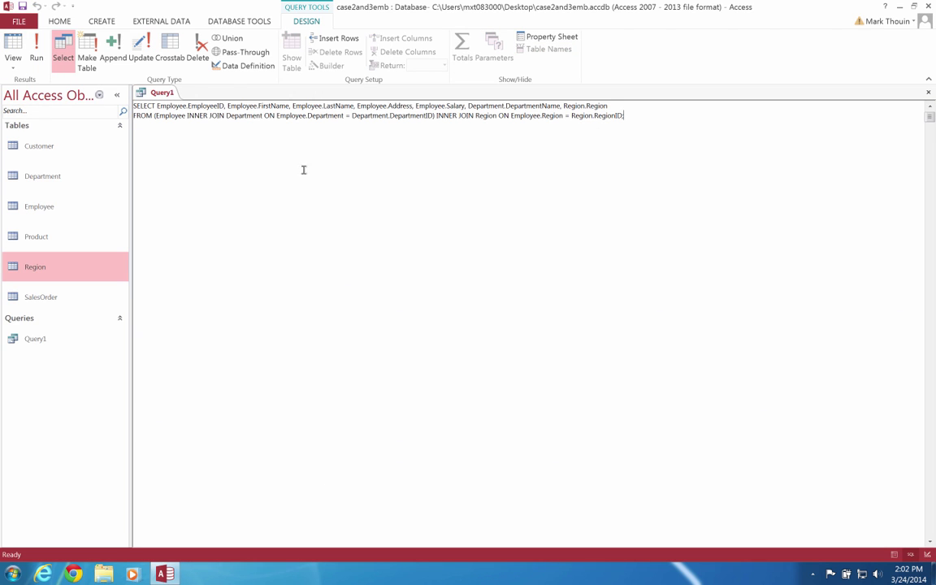
Return to Design view and run the query without any criteria or sort order
left_click(14, 62)
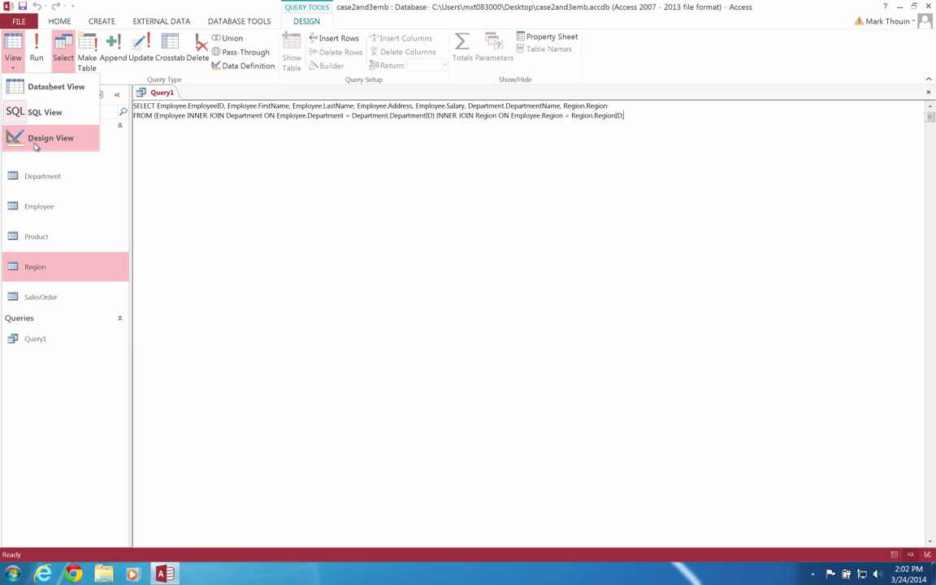
left_click(35, 140)
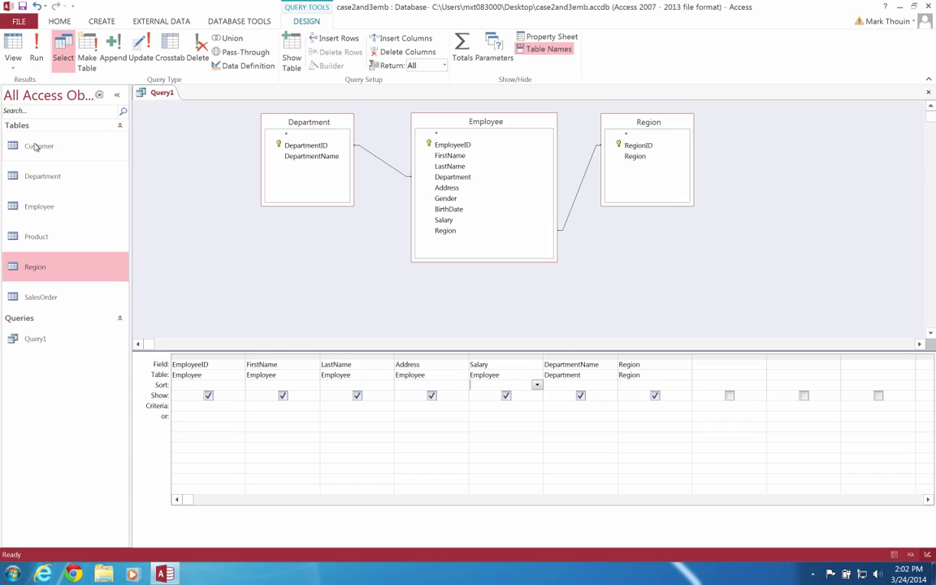
left_click(37, 50)
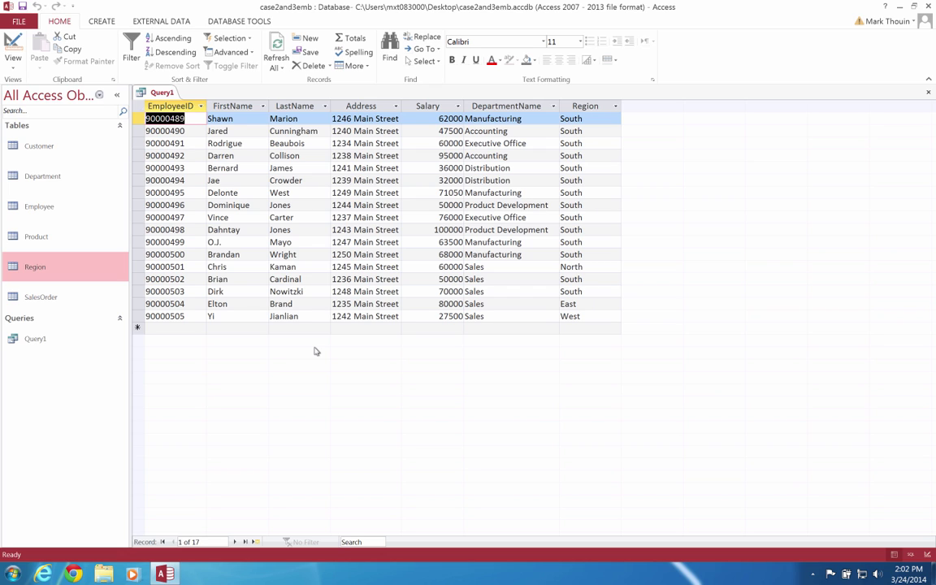
Switch to the Pearson eText in Chrome, review the Query 1 – Employee List requirements, and return to the query results in Access
key("ctrl+Left")
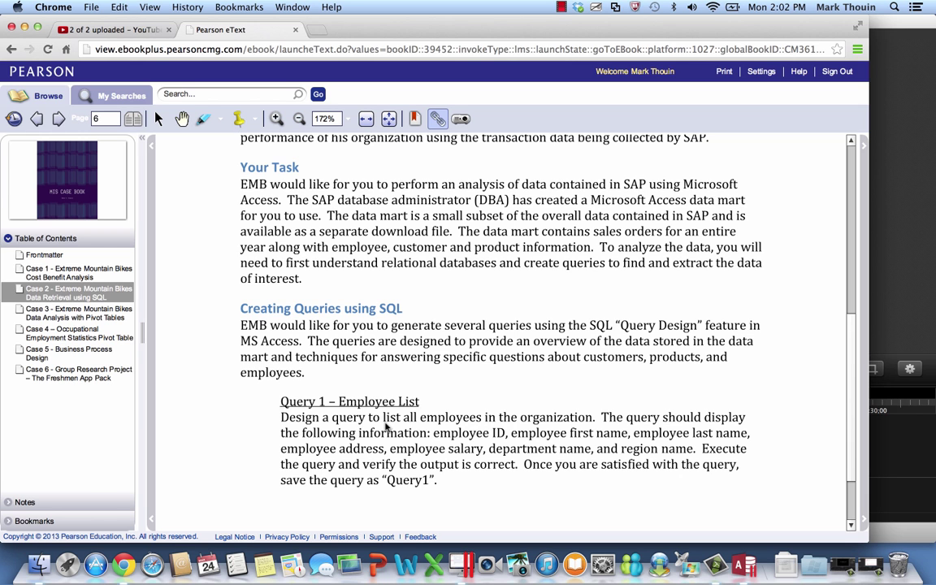
key("ctrl+Right")
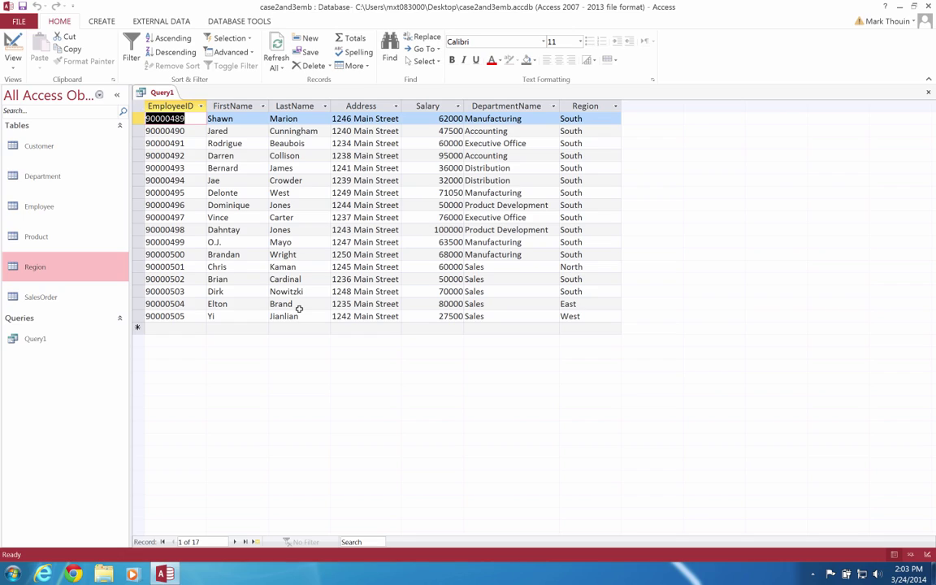
key("ctrl+Left")
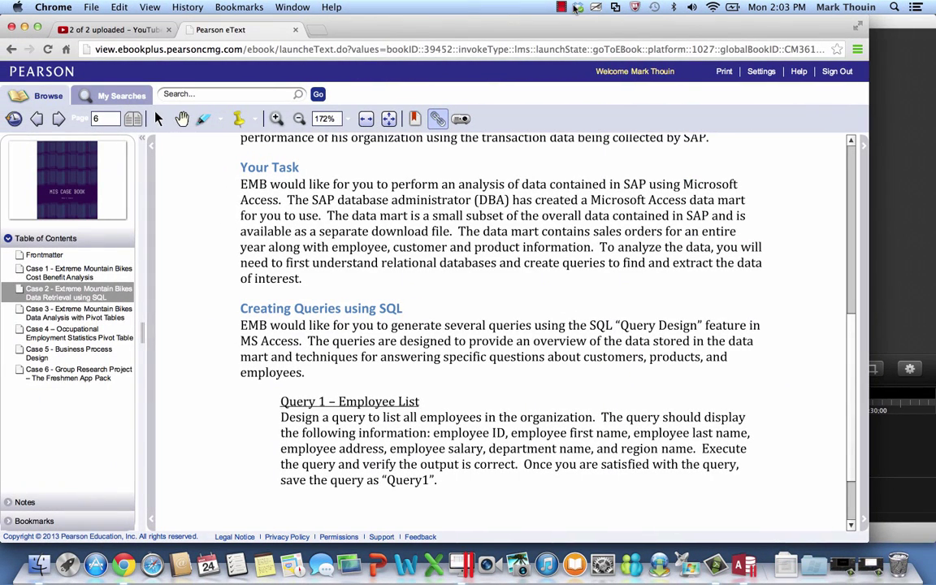
left_click(561, 7)
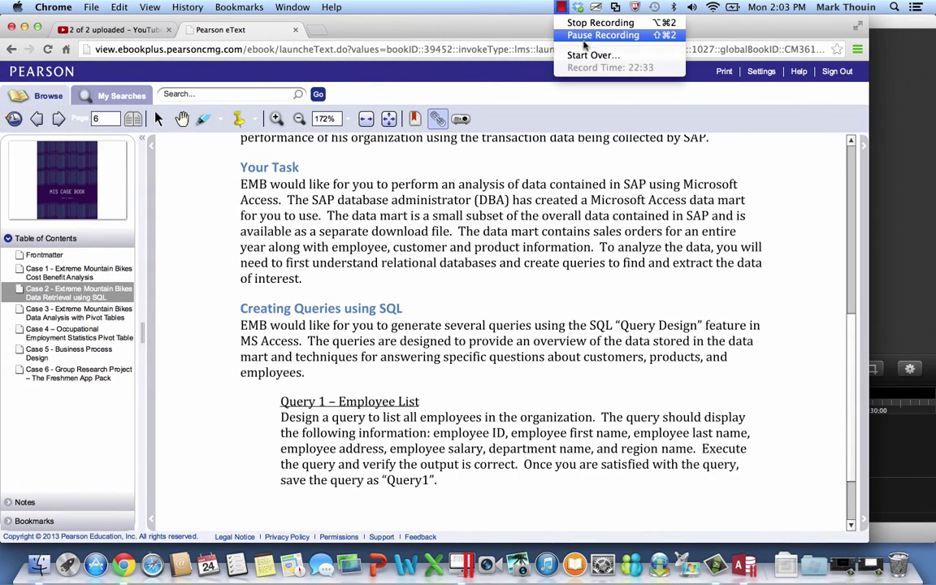